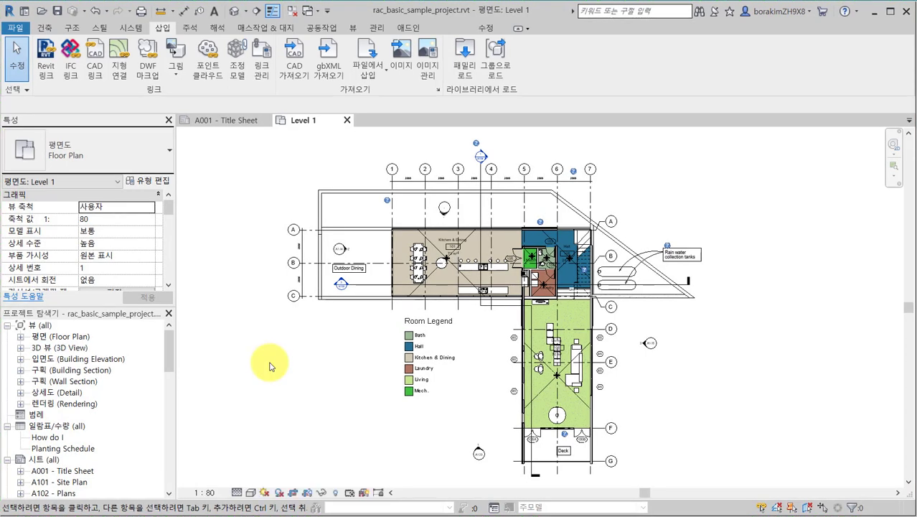
- Compare the properties and editing options of the Outdoor Dining text note with those of the Kitchen & Dining room tag
scroll(251, 244, up, 2)
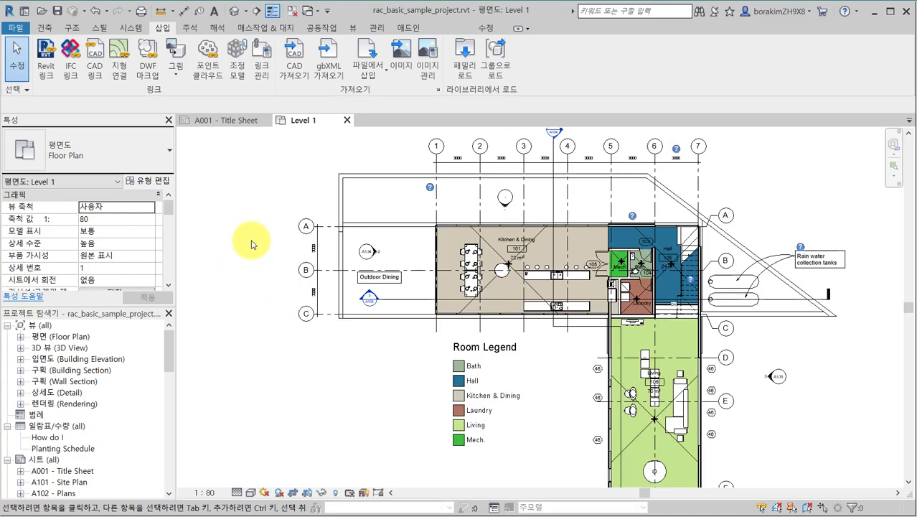
scroll(252, 241, up, 2)
middle_drag(260, 242, 206, 261)
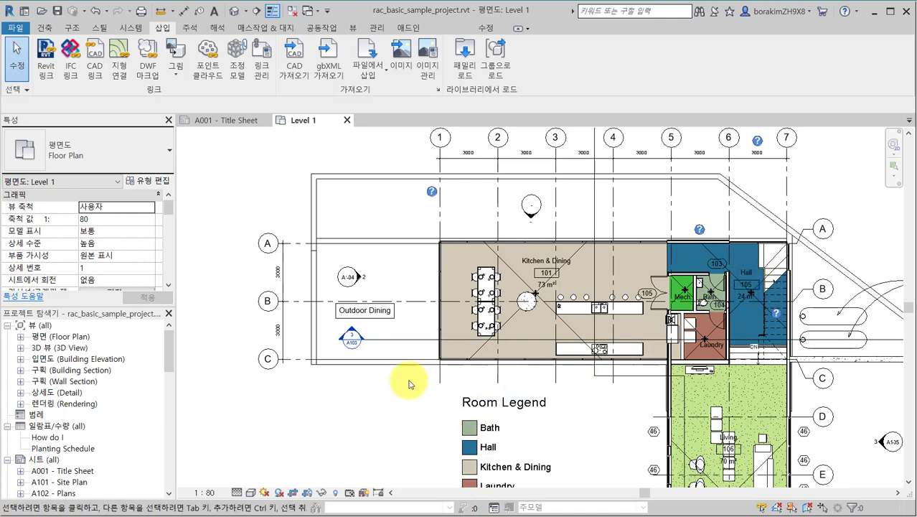
click(390, 319)
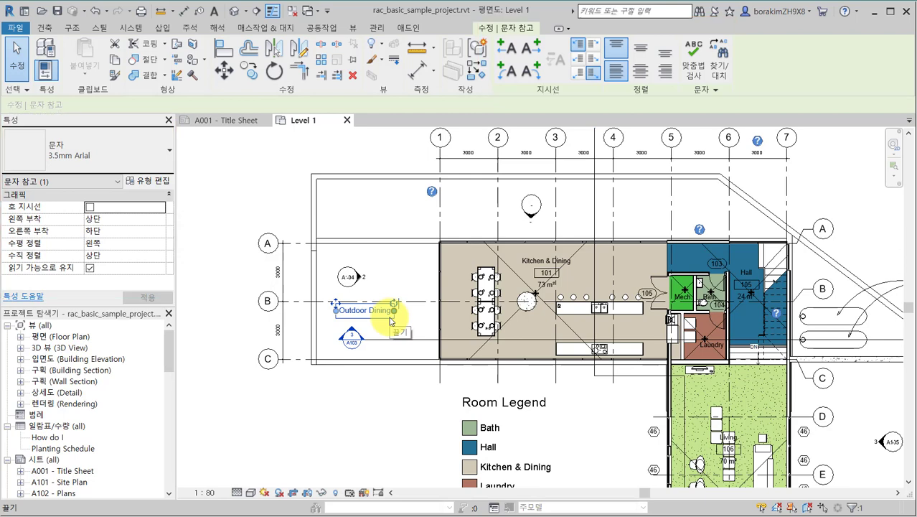
key(Escape)
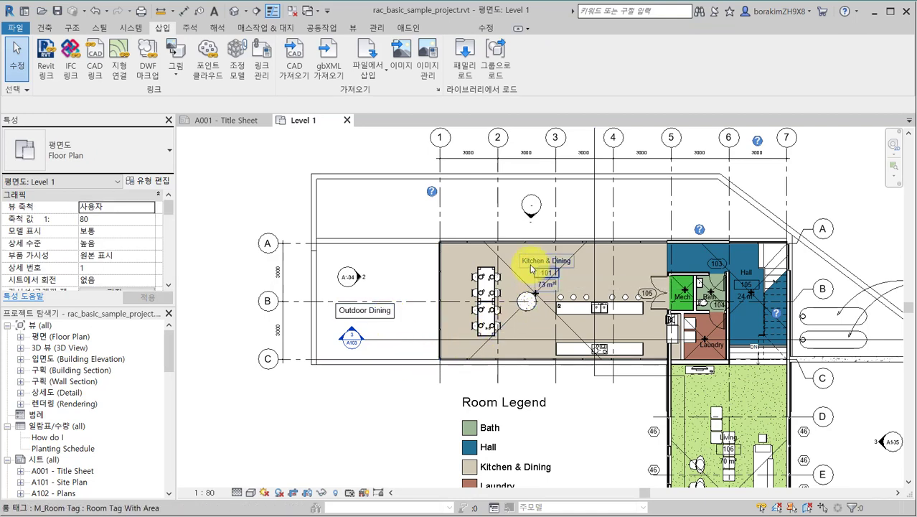
click(534, 272)
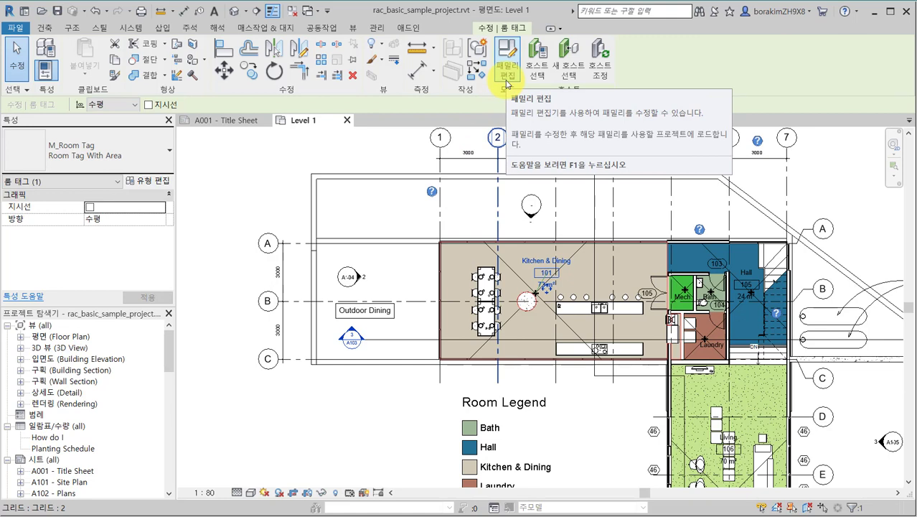
key(Escape)
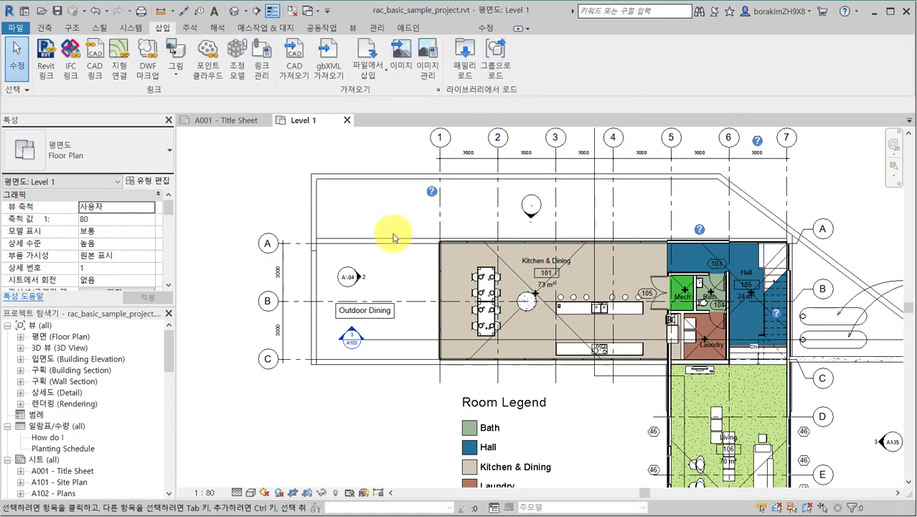
click(381, 325)
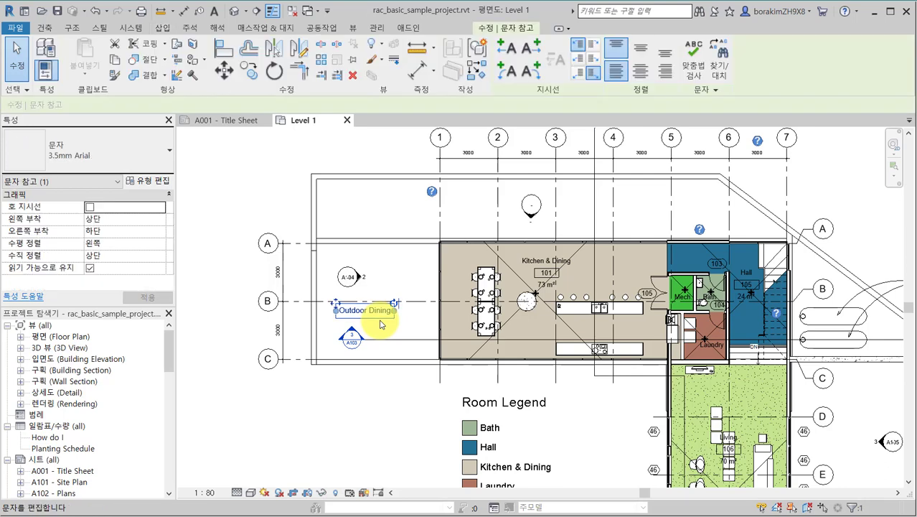
key(Escape)
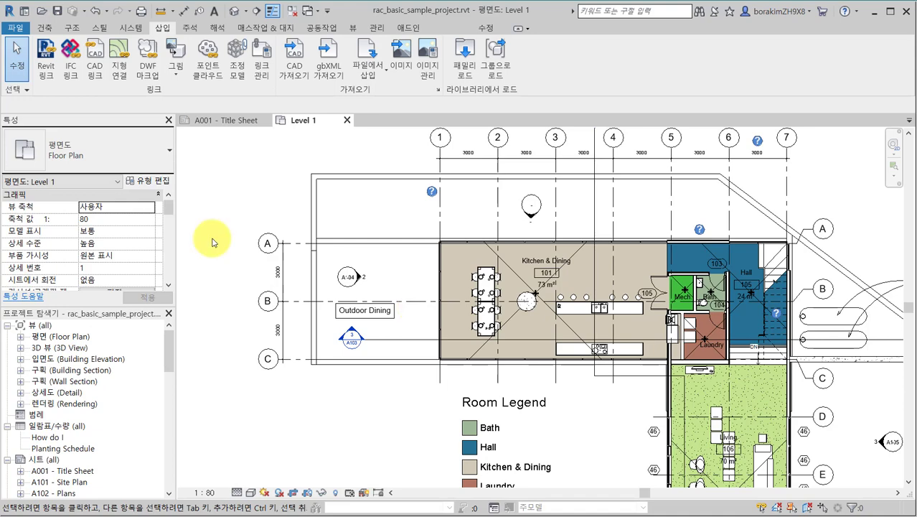
- Examine the modification options for the SH_Curtain wall between Outdoor Dining and Kitchen & Dining
scroll(410, 273, up, 3)
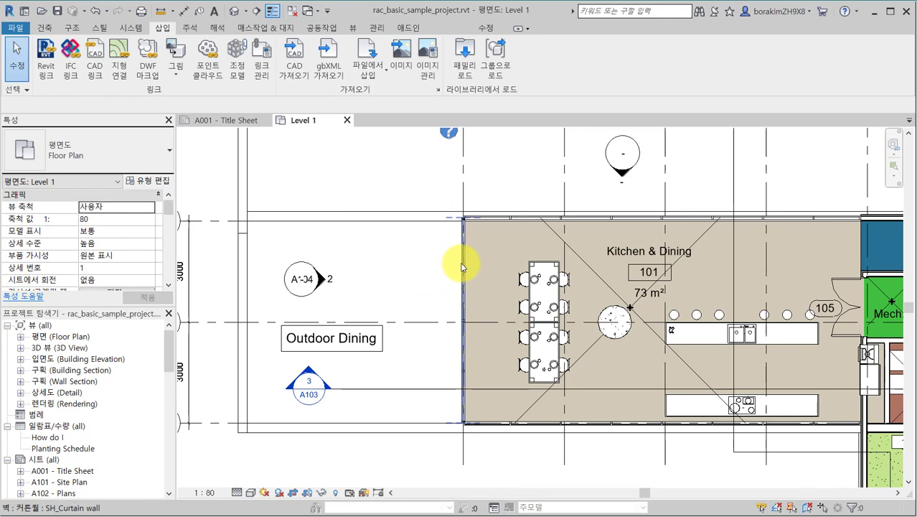
click(462, 267)
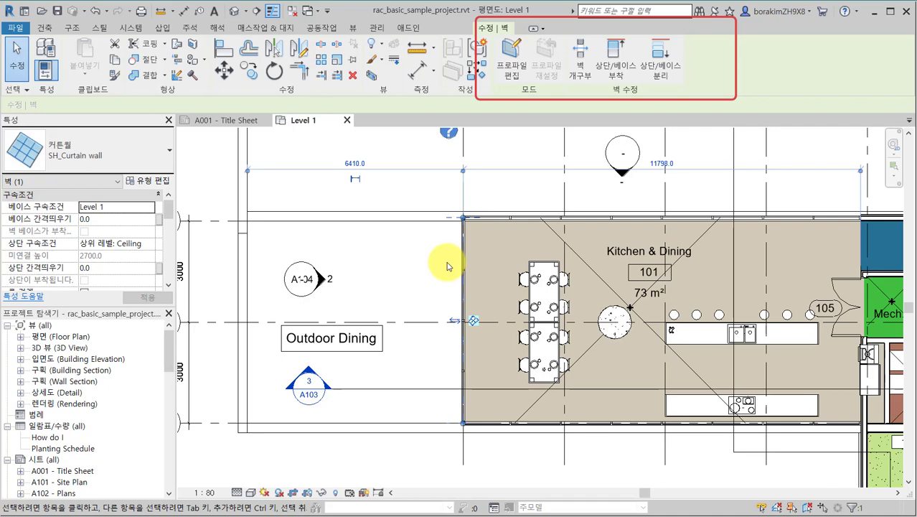
scroll(330, 237, down, 1)
click(221, 216)
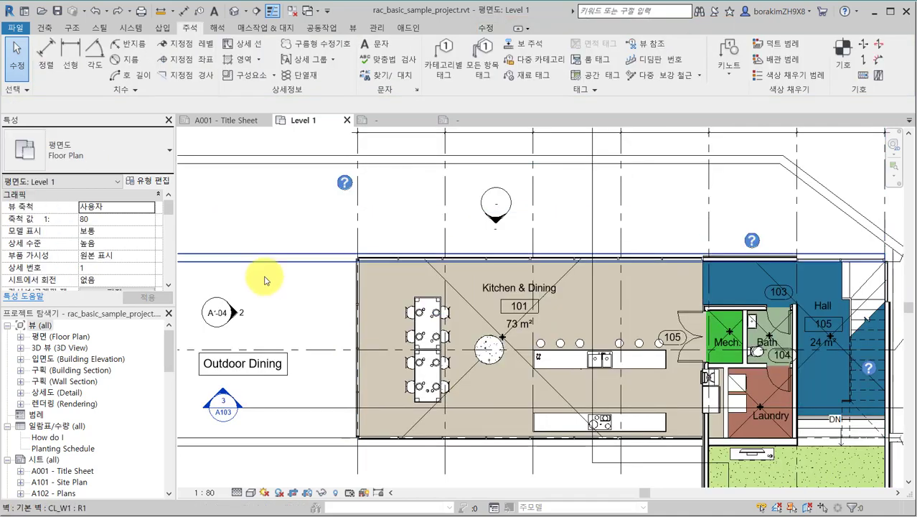
- Examine the family editing option for a Standard window in the Living room wall near grid D
middle_drag(287, 305, 247, 188)
middle_drag(522, 455, 477, 359)
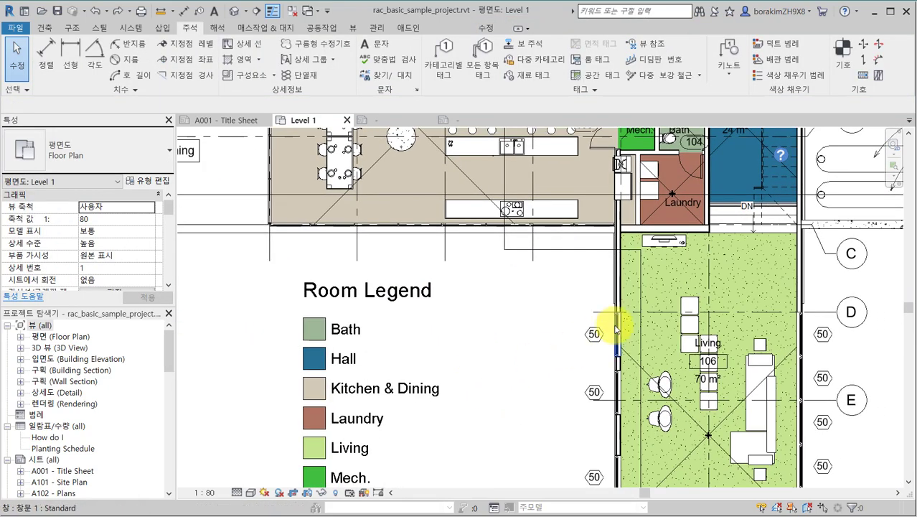
click(615, 329)
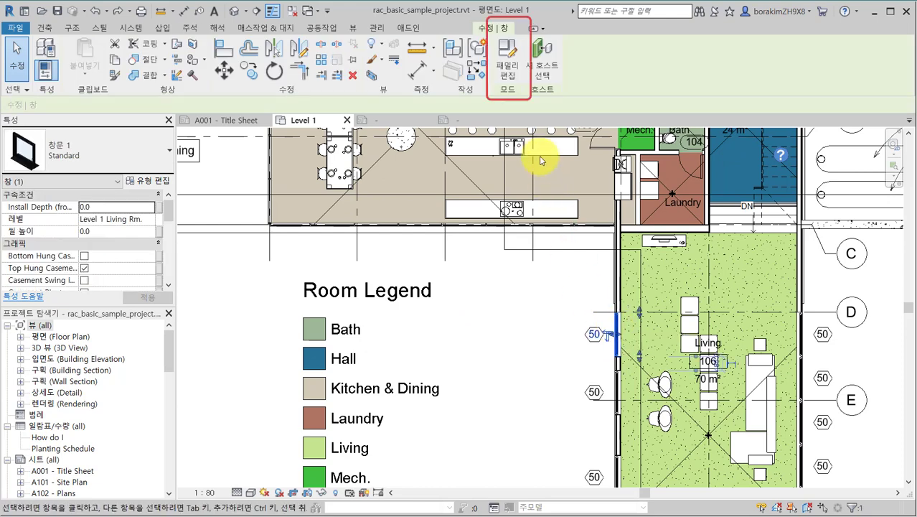
click(508, 69)
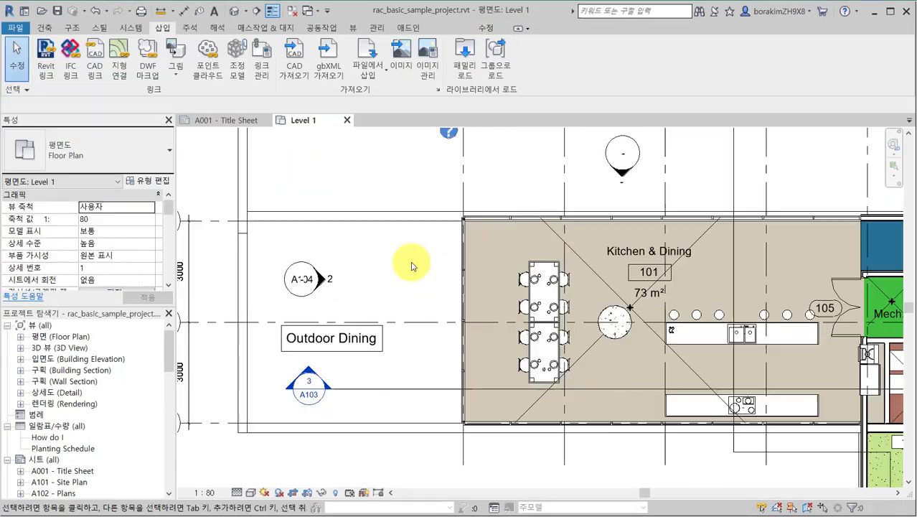
- Inspect the properties of the M_Window Tag beside the upper of the two Living room windows
scroll(410, 261, down, 2)
middle_drag(634, 429, 400, 244)
scroll(579, 289, up, 3)
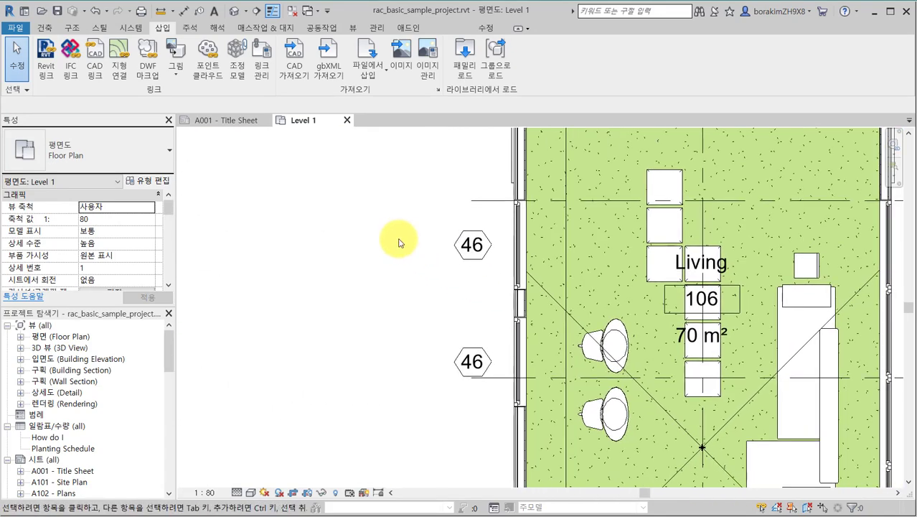
click(469, 263)
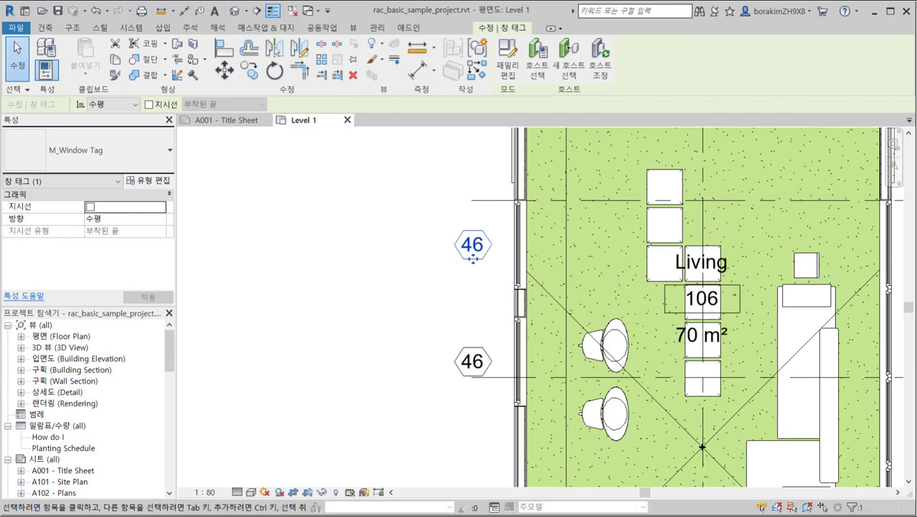
click(313, 381)
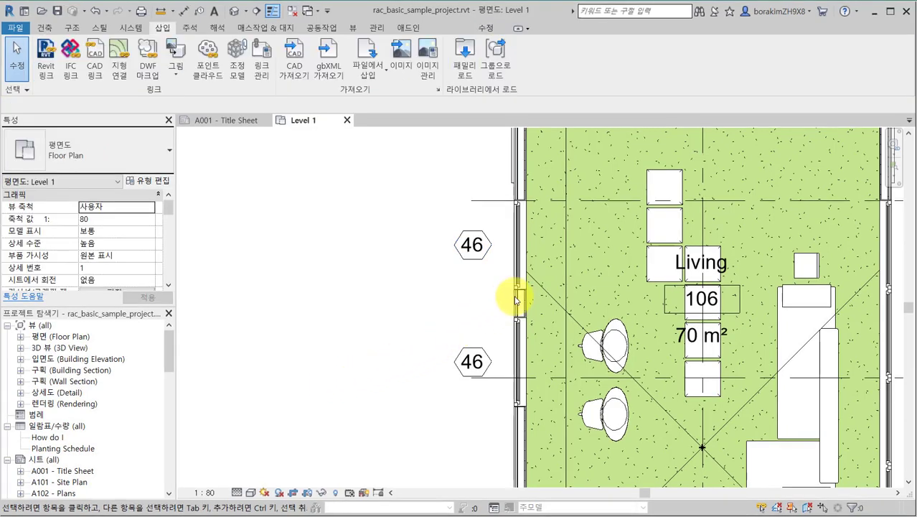
- Set the Type Mark of the tagged Living room window's Standard type to 50 and apply it
click(524, 288)
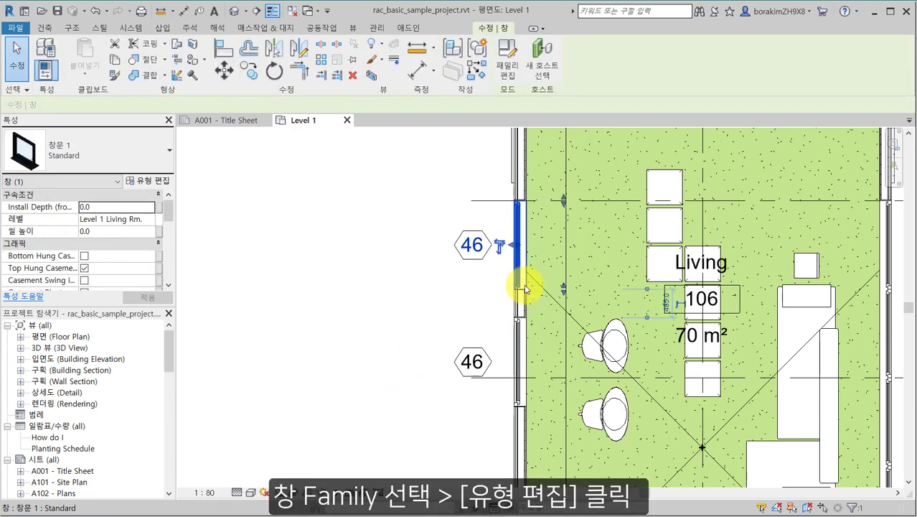
click(153, 181)
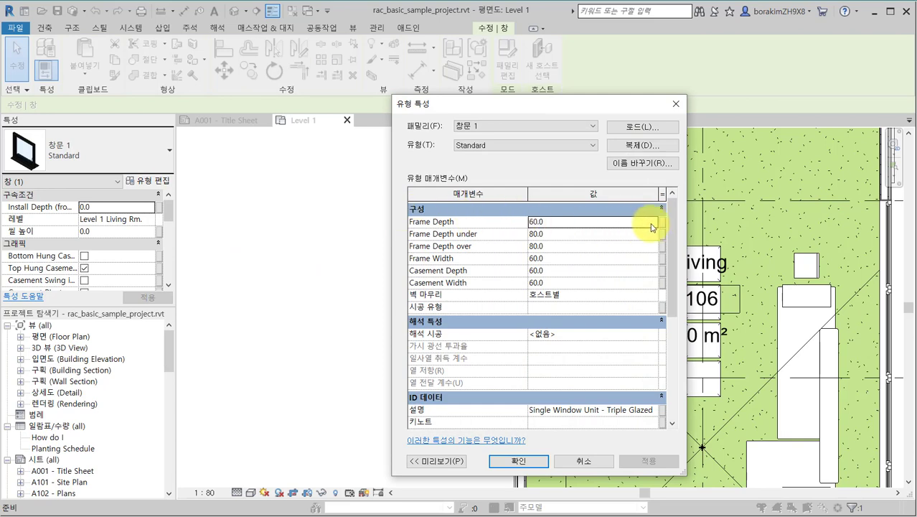
drag(678, 222, 676, 316)
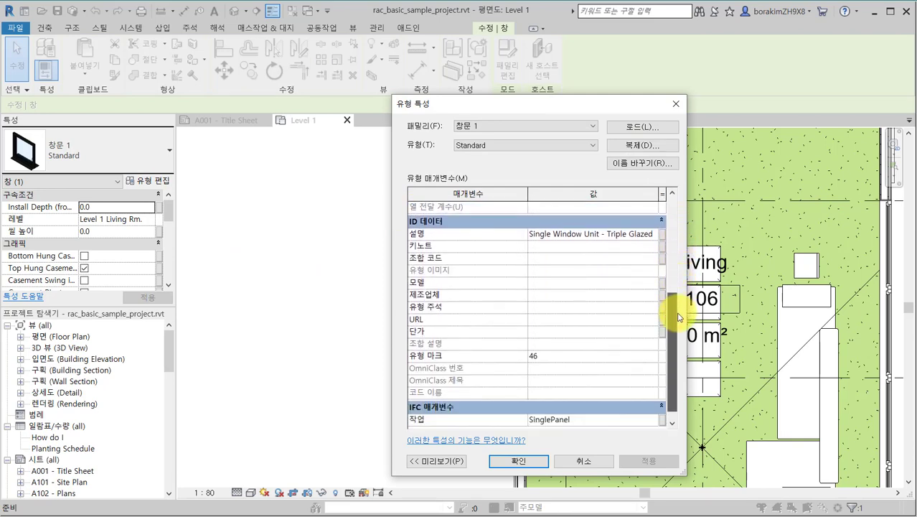
click(584, 357)
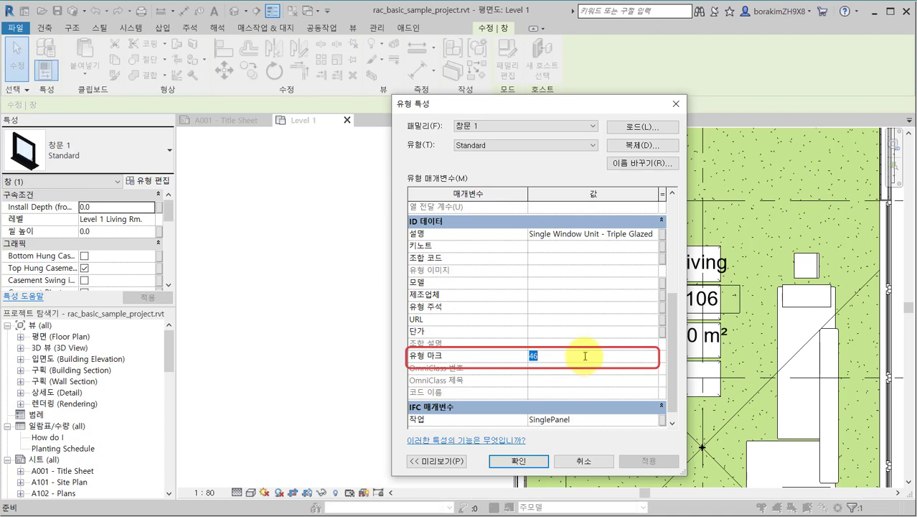
drag(531, 109, 682, 122)
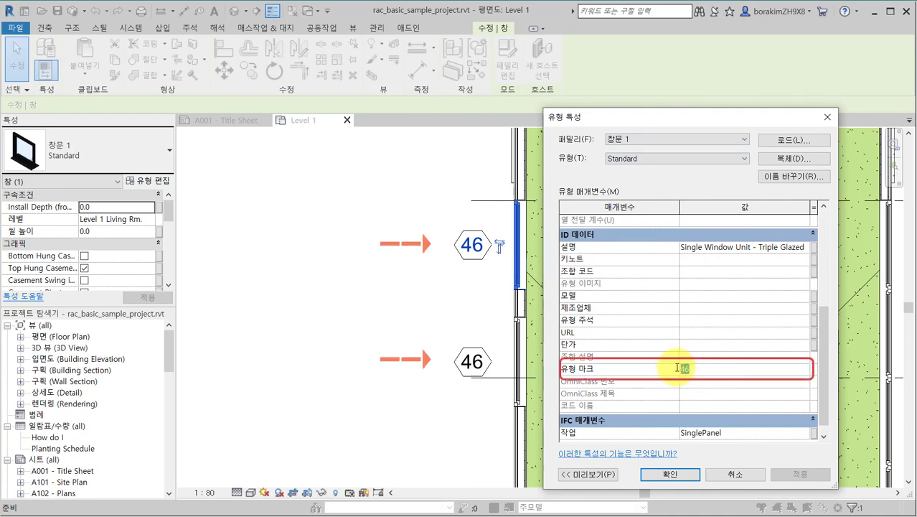
text(50)
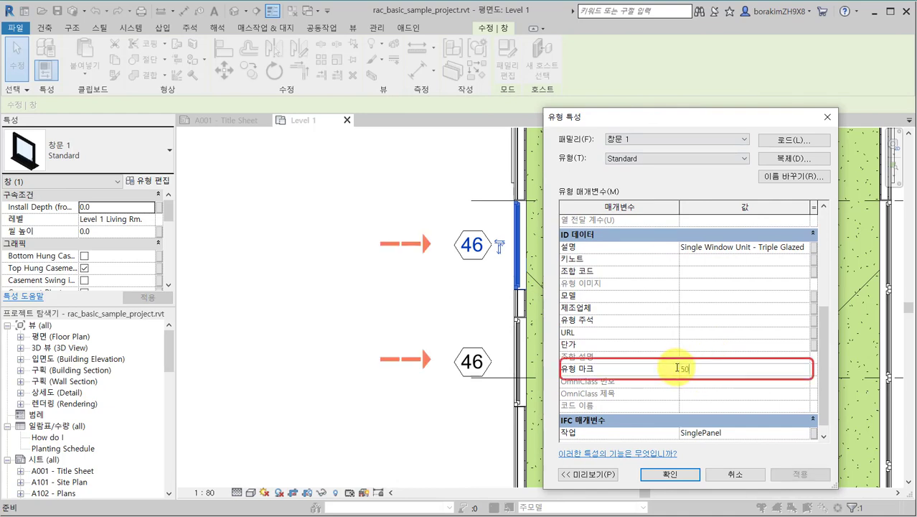
click(800, 474)
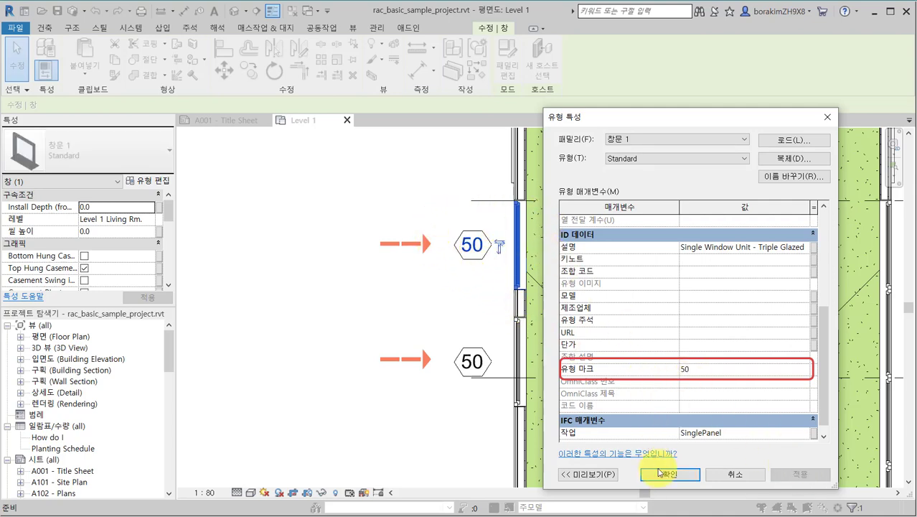
click(659, 475)
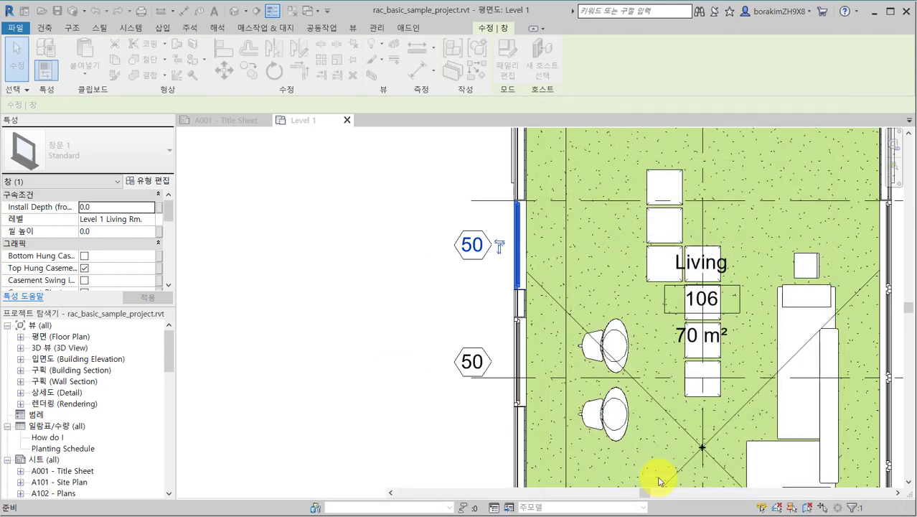
- Open the M_Window Tag family of the upper Living room window's tag for editing
click(377, 312)
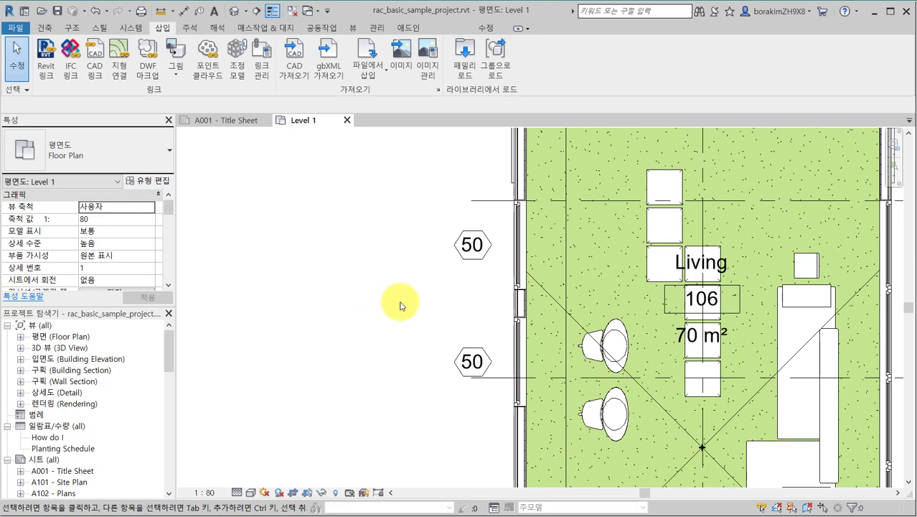
click(466, 262)
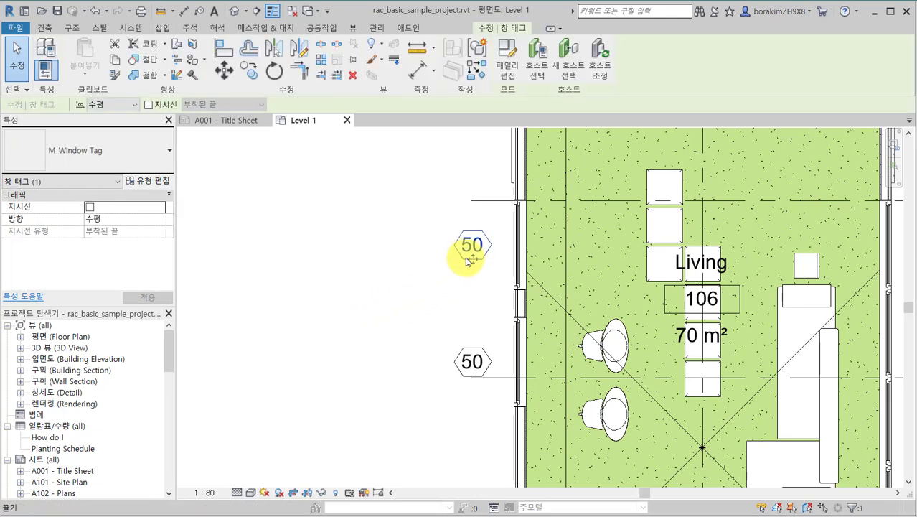
click(506, 79)
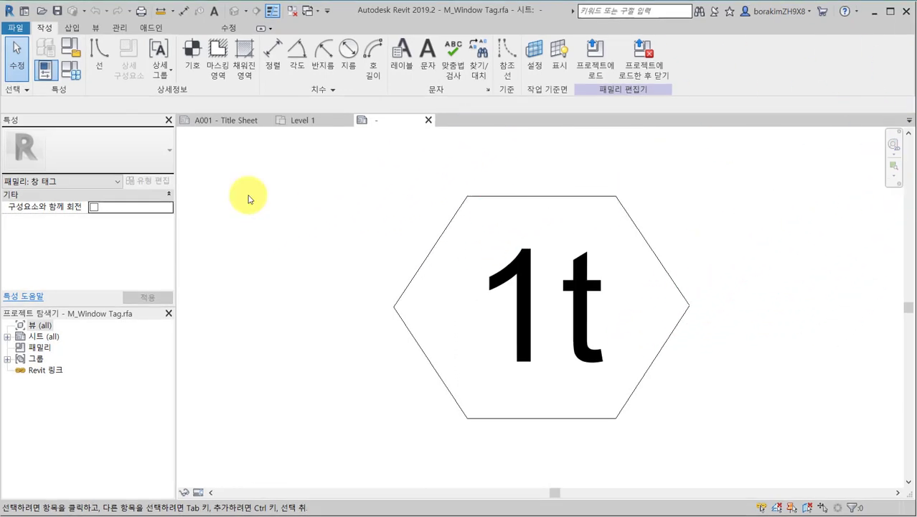
- Review which family category the window tag is assigned to and which other tag categories are available, without changing it
click(73, 51)
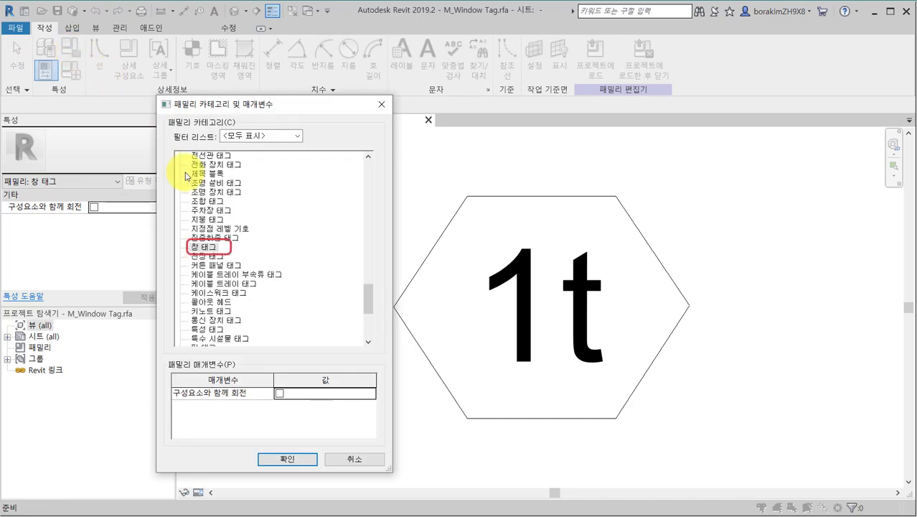
click(215, 247)
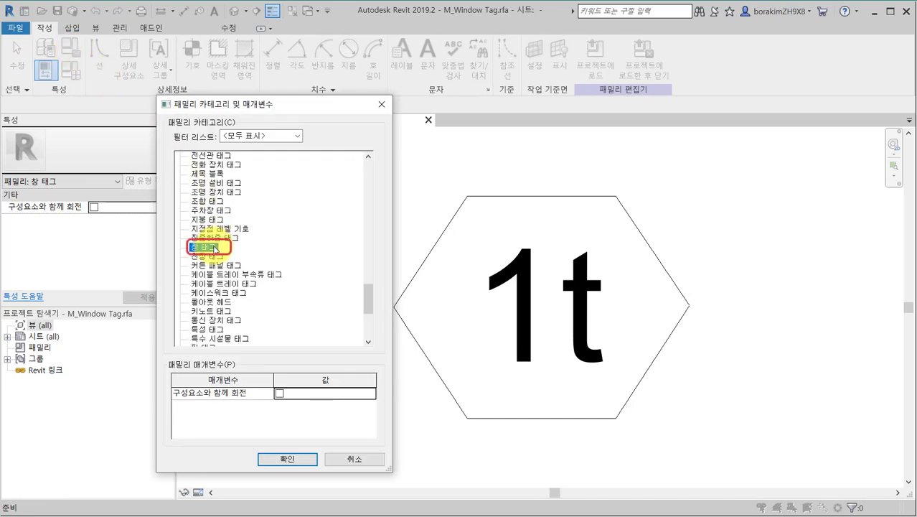
click(236, 275)
click(231, 302)
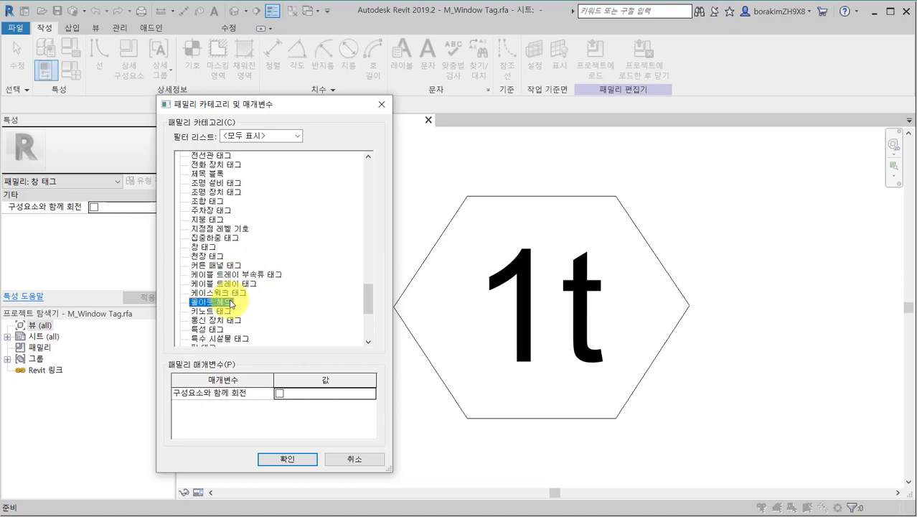
click(353, 460)
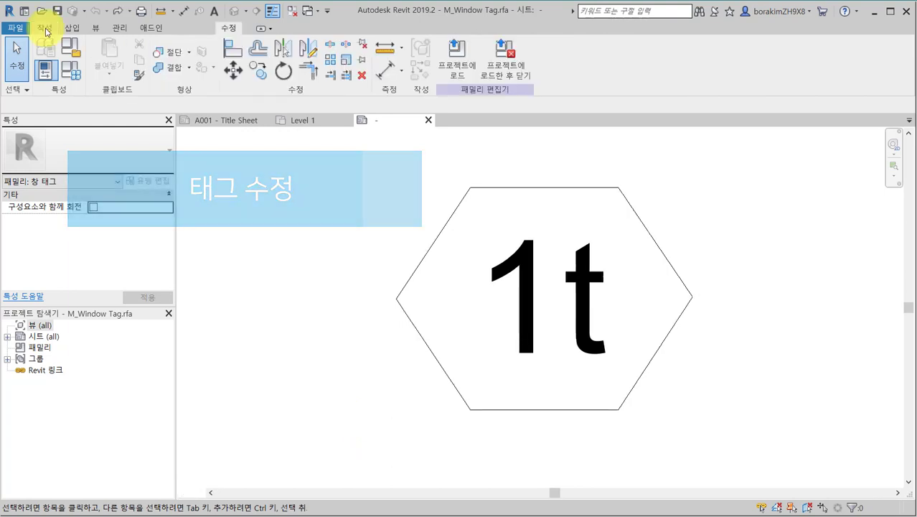
- Draw a circle of radius about 2.1 centred on the leftmost vertex of the window tag's hexagon
click(46, 29)
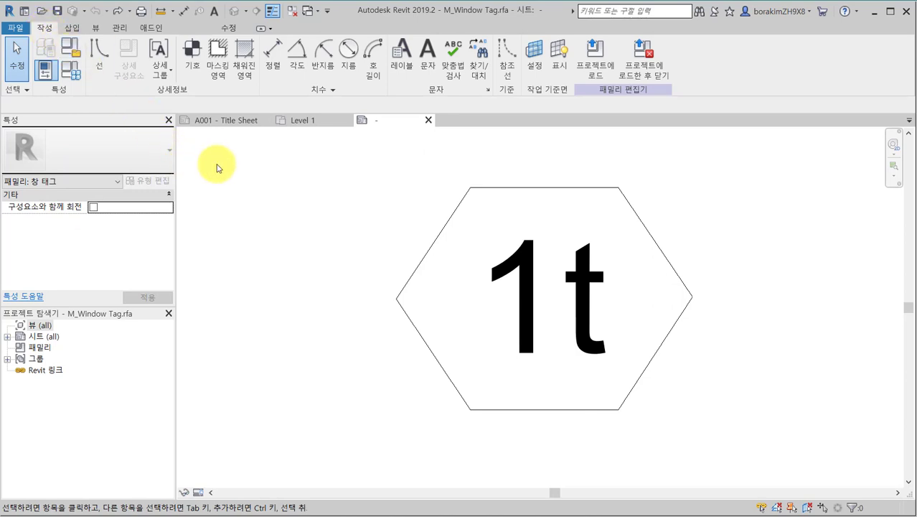
click(99, 56)
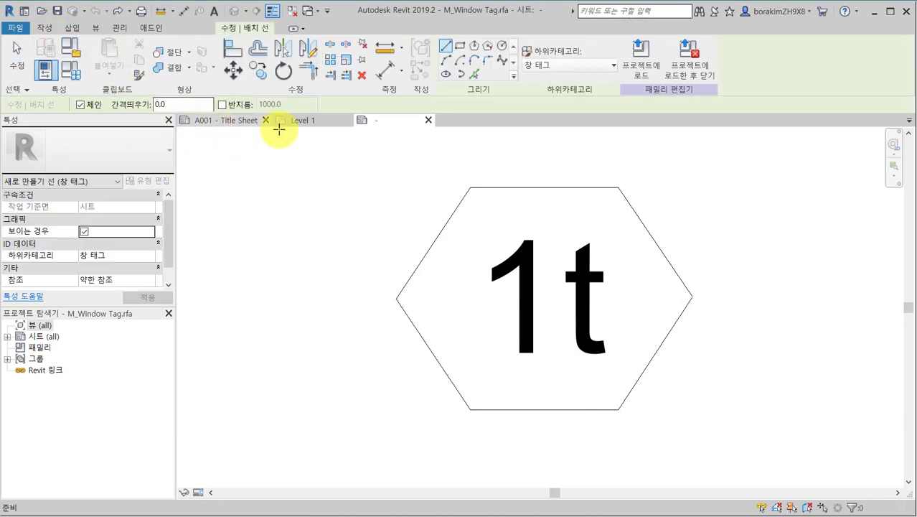
click(502, 45)
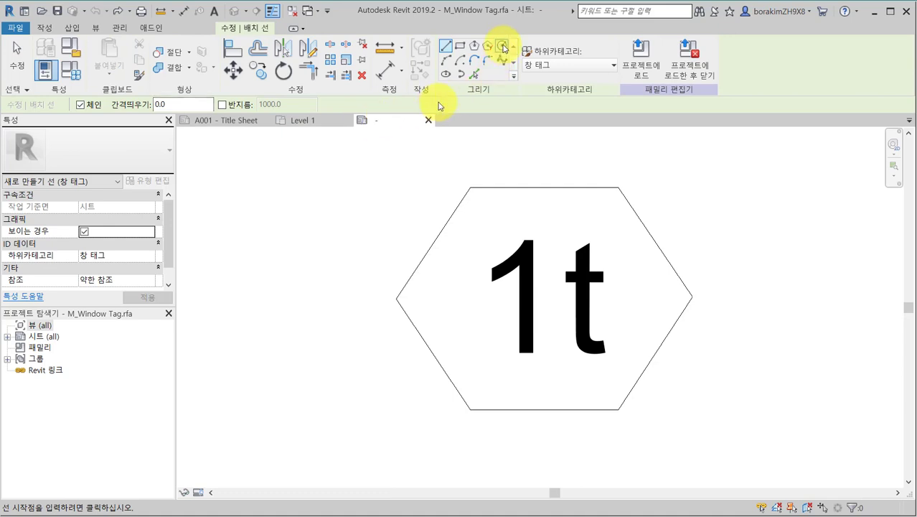
click(396, 298)
middle_drag(364, 297, 426, 297)
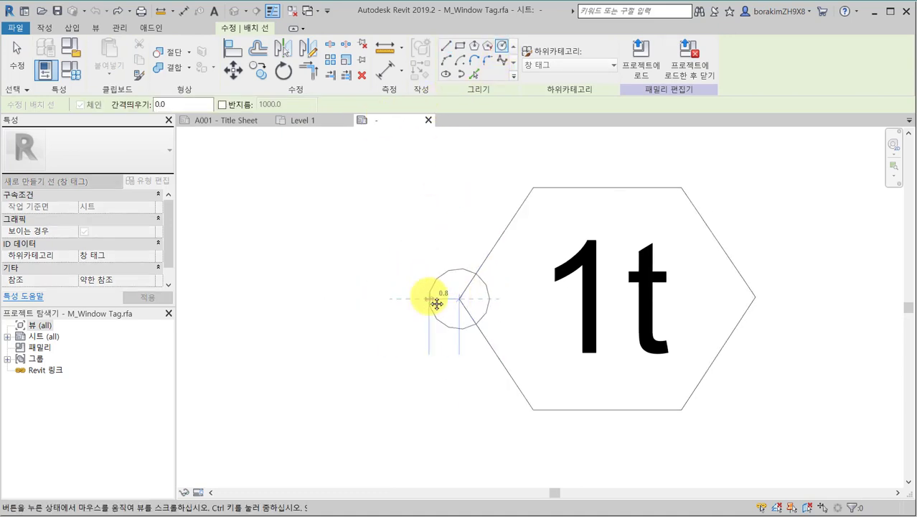
click(383, 304)
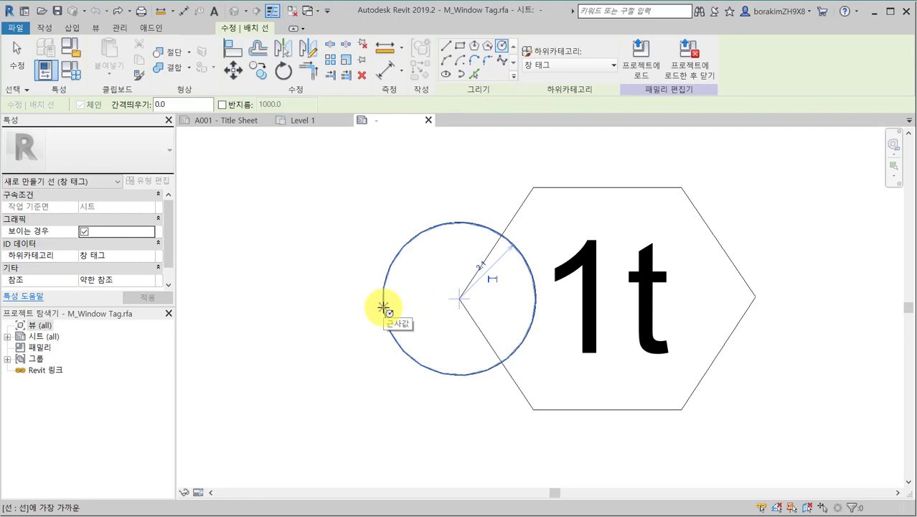
key(Escape)
key(Escape)
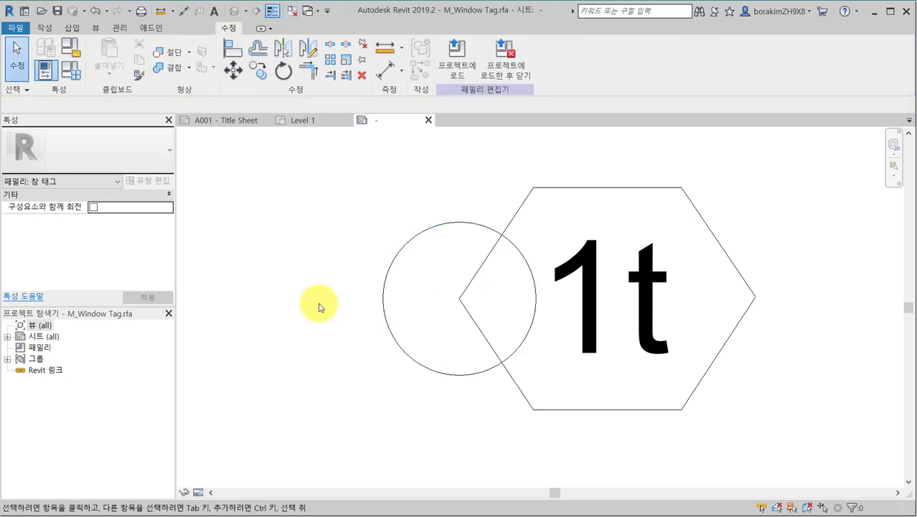
- Load the edited window tag family into the project, overwriting the existing version and its parameter values, and look closely at a Living room window tag
click(457, 61)
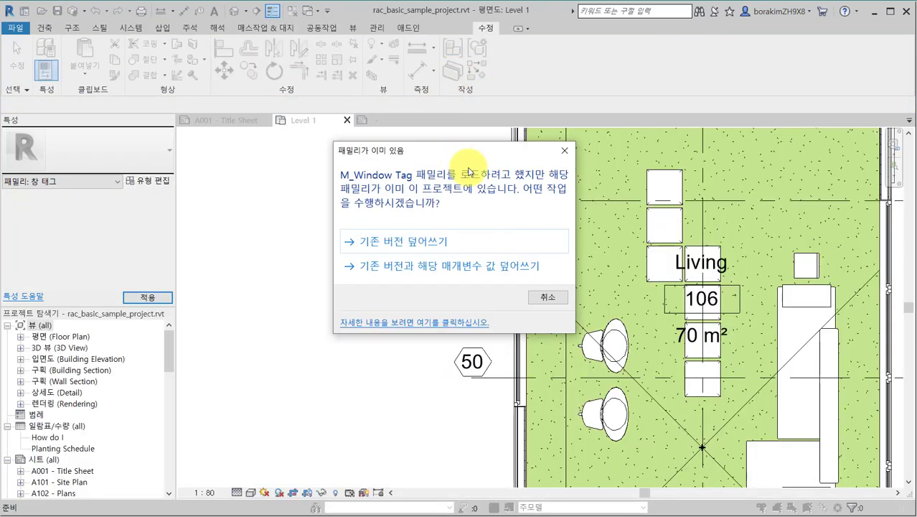
drag(465, 152, 316, 206)
click(310, 327)
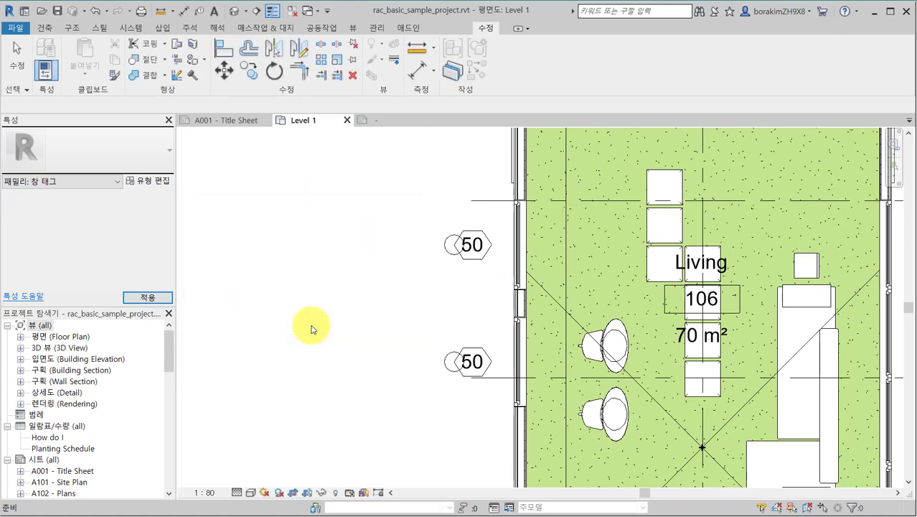
scroll(416, 254, up, 5)
middle_drag(425, 254, 346, 327)
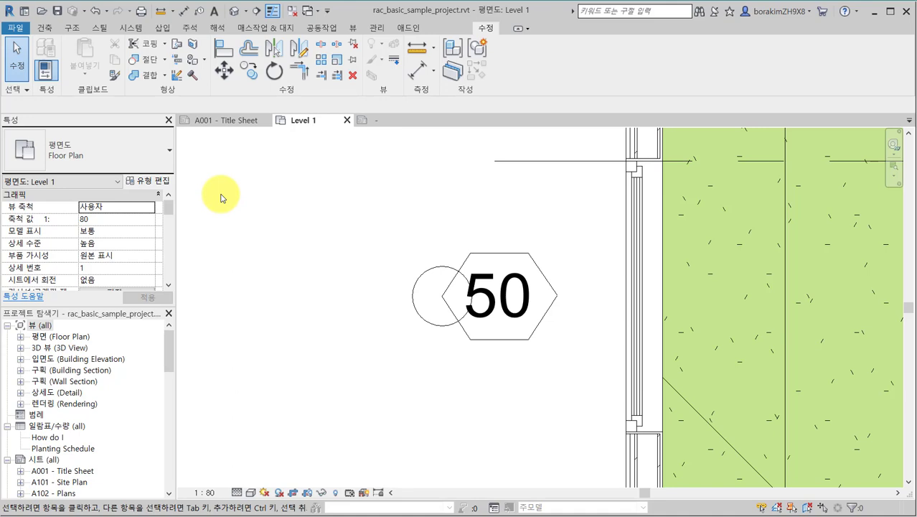
- In the window tag family, add the 패밀리 이름 (Family Name) parameter to the label after the type mark
click(365, 125)
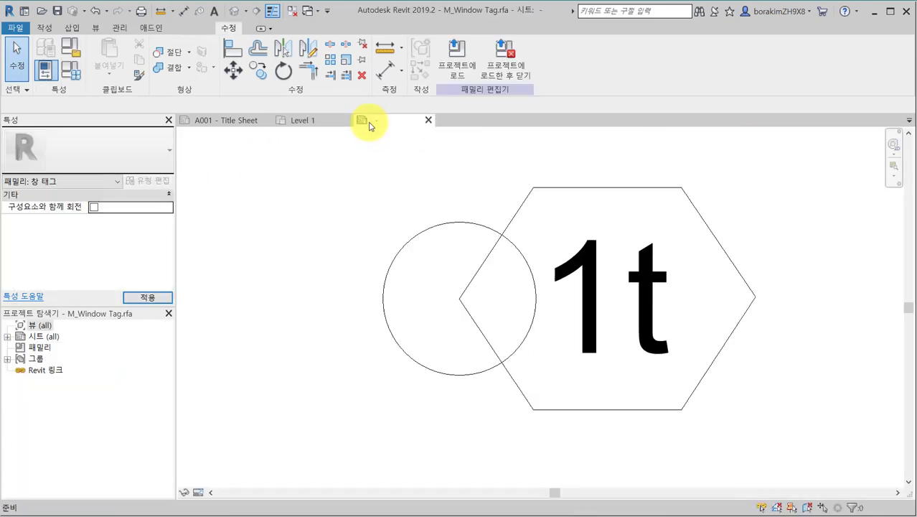
click(566, 279)
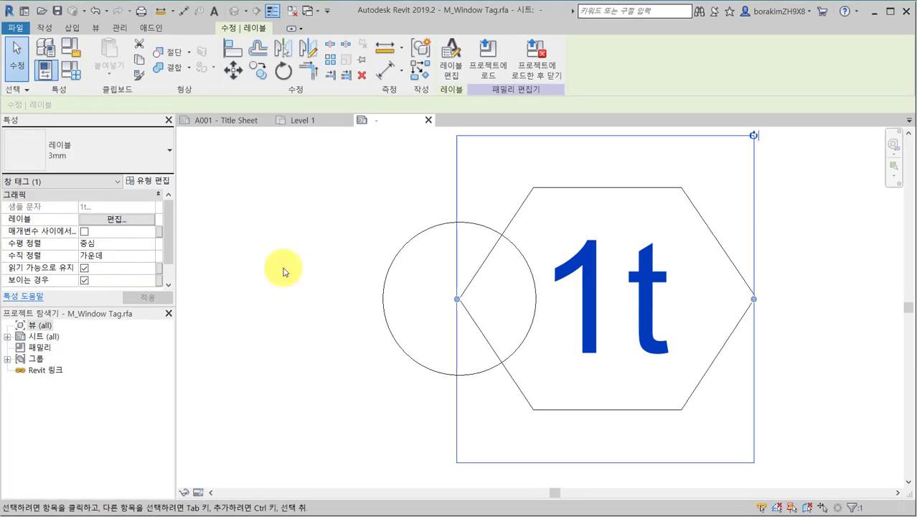
click(452, 69)
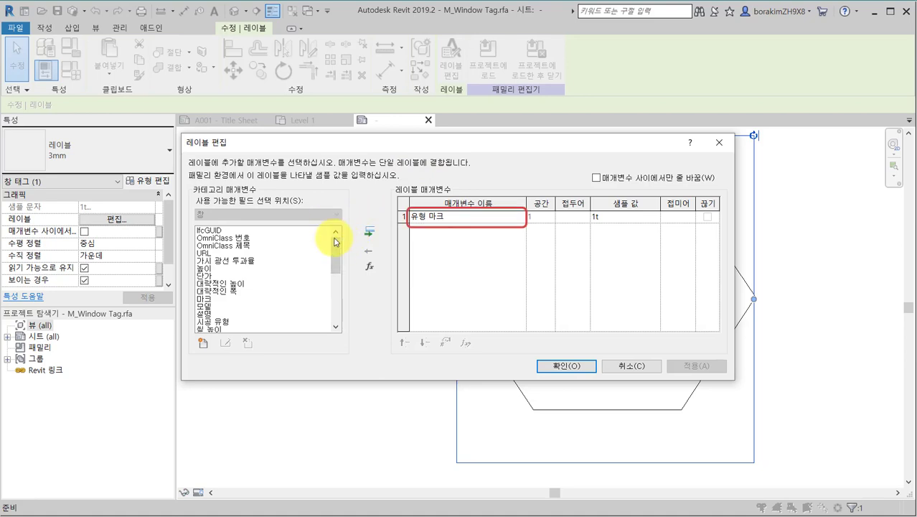
drag(336, 250, 338, 292)
click(281, 321)
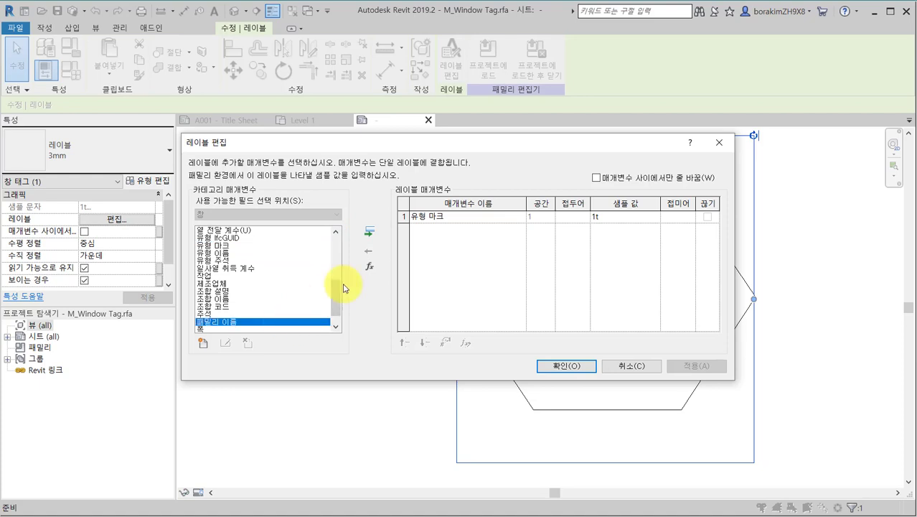
click(370, 232)
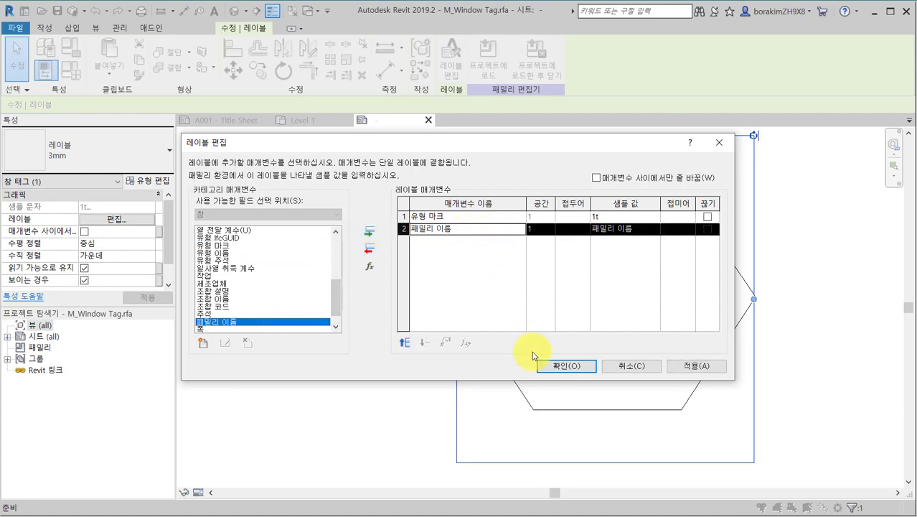
click(556, 365)
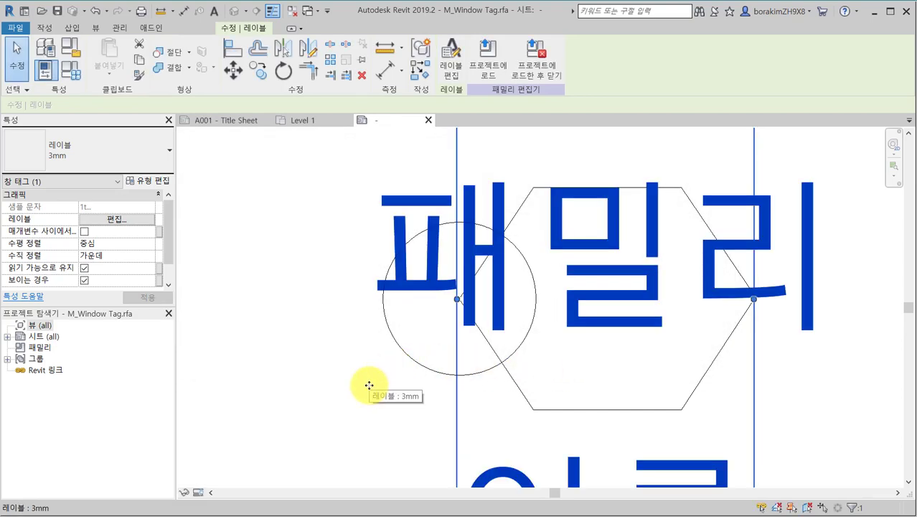
- Widen the label so both parameters fit on one line, and reload the family into the project, overwriting the existing version and its parameter values
scroll(366, 383, down, 5)
middle_drag(337, 413, 430, 379)
scroll(369, 405, down, 1)
scroll(417, 384, down, 1)
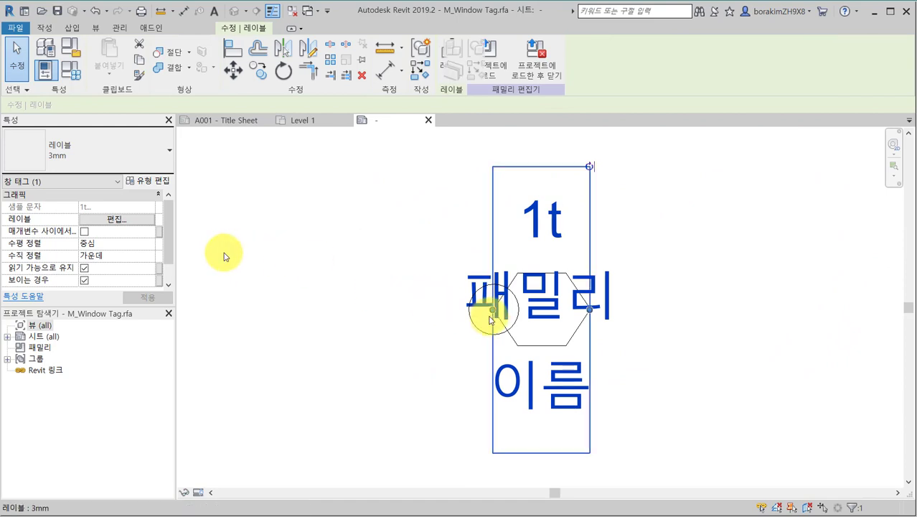
drag(492, 309, 304, 318)
click(277, 404)
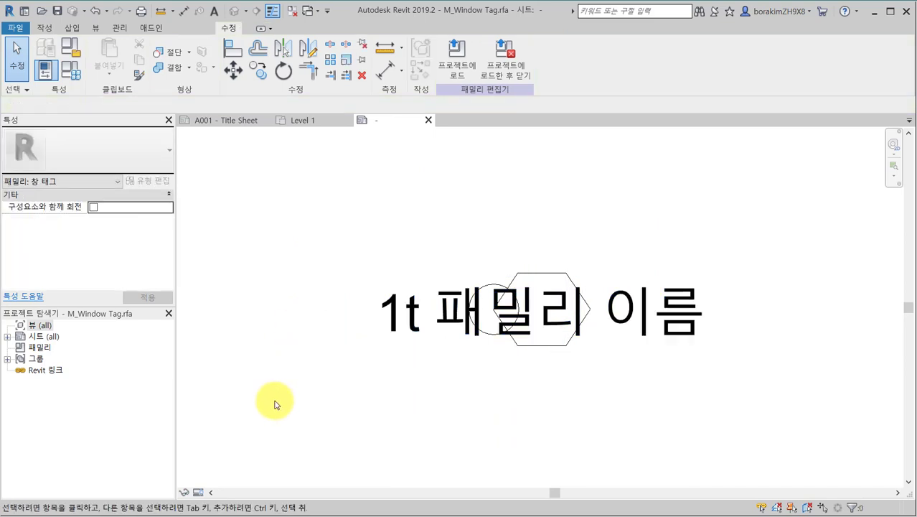
click(463, 63)
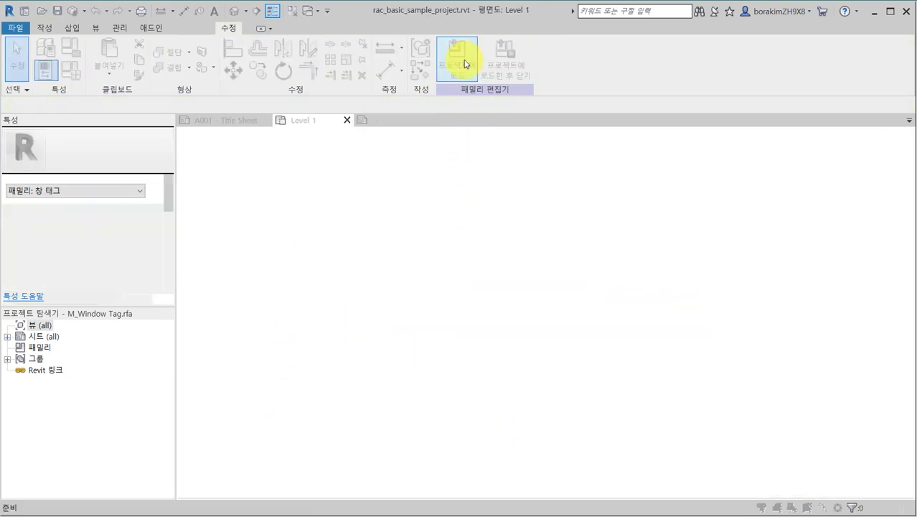
click(511, 264)
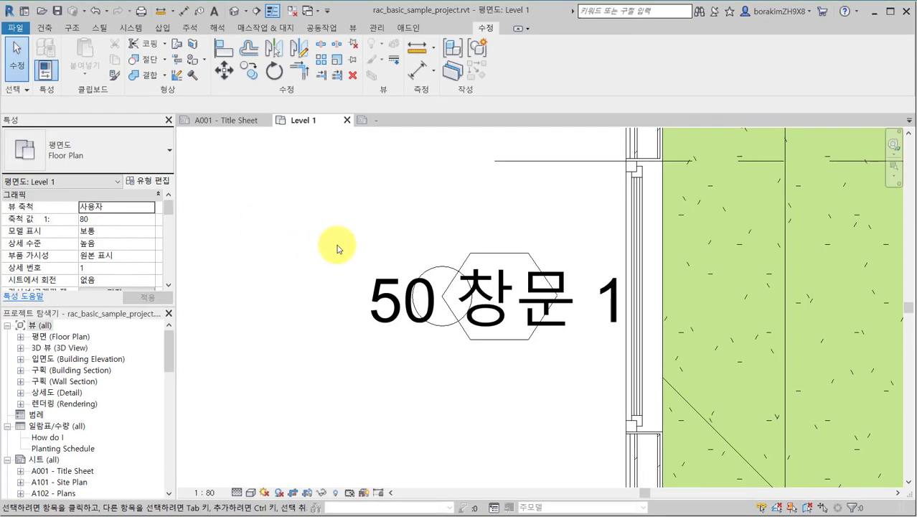
- In the window tag family, remove the 패밀리 이름 (Family Name) parameter from the label, leaving only 유형 마크 (Type Mark)
click(383, 124)
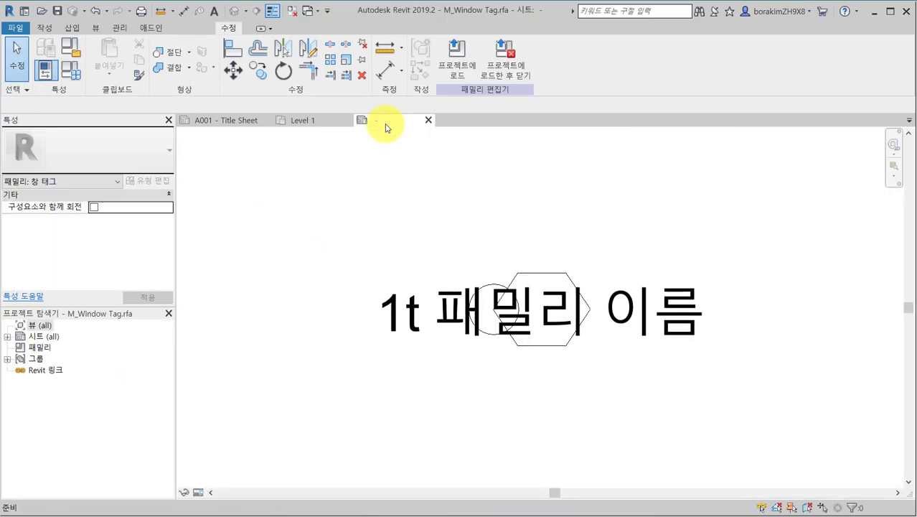
click(456, 303)
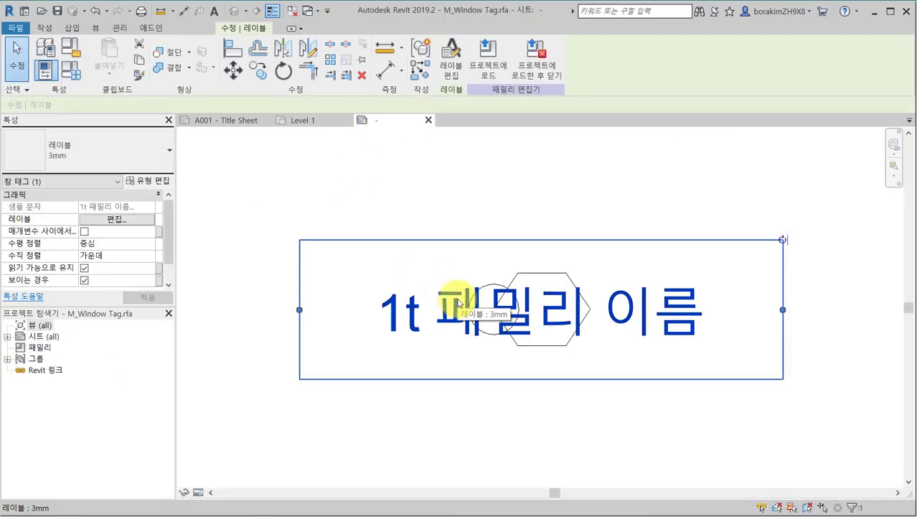
click(449, 66)
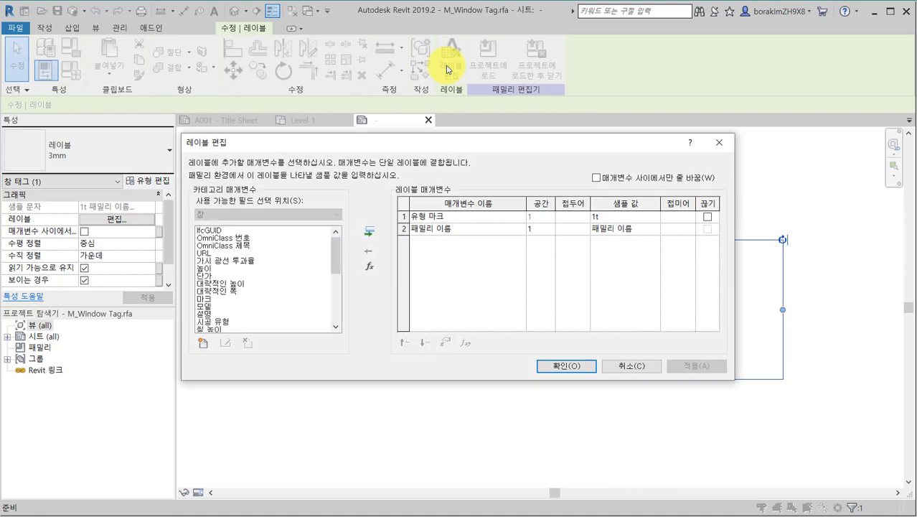
click(446, 230)
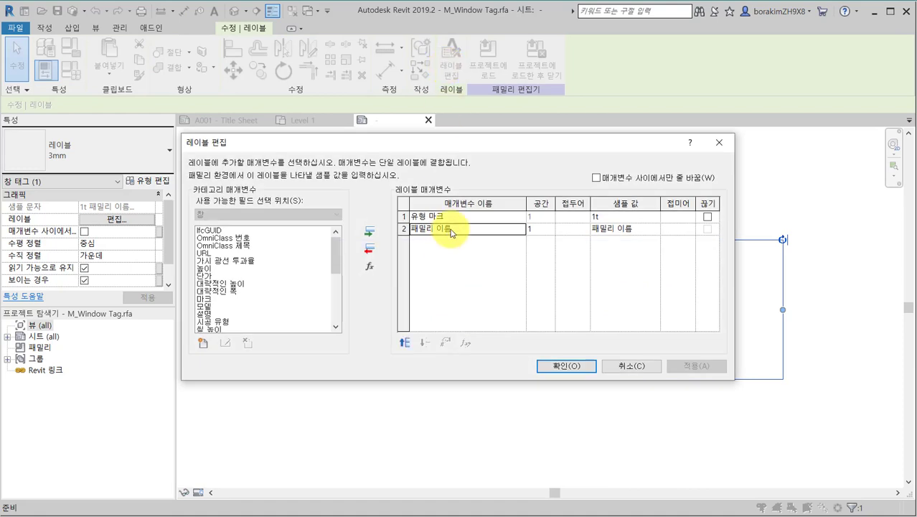
click(370, 250)
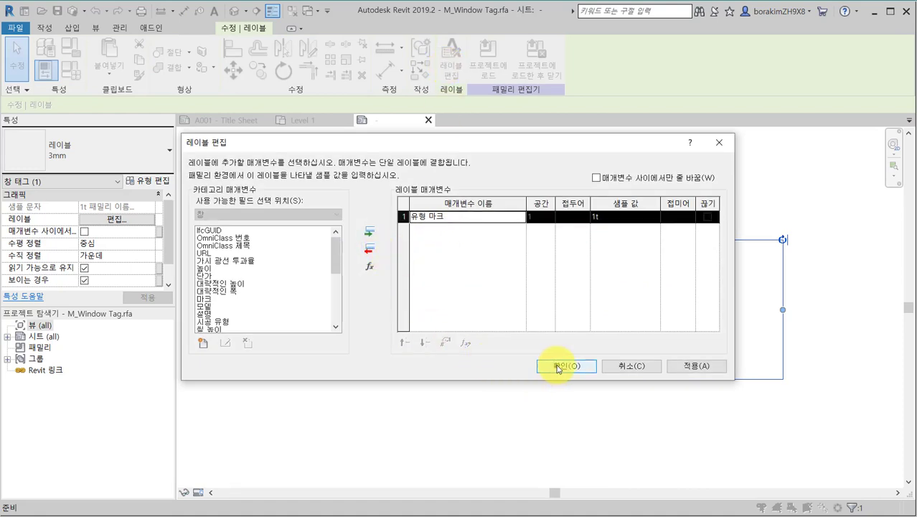
click(557, 366)
click(518, 406)
middle_drag(518, 406, 515, 357)
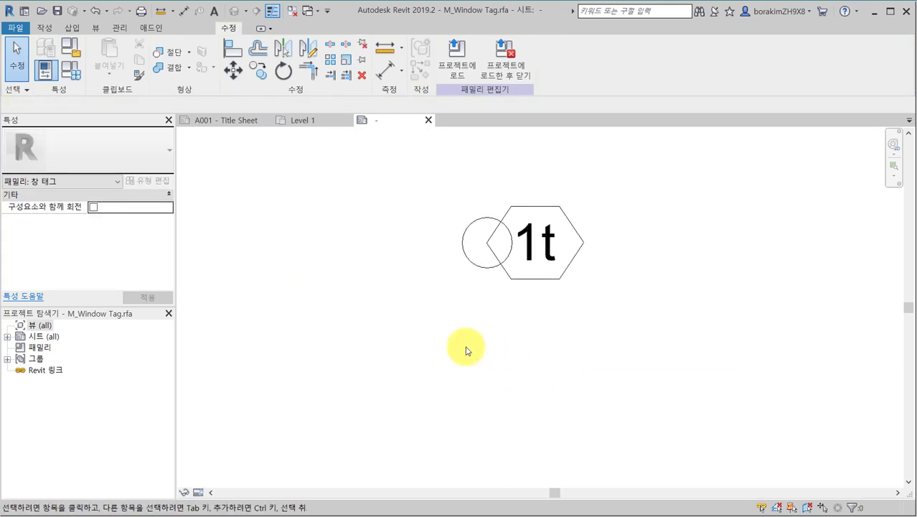
- Place a separate 3mm label below the hexagon that shows only the 패밀리 이름 (Family Name) parameter
click(53, 30)
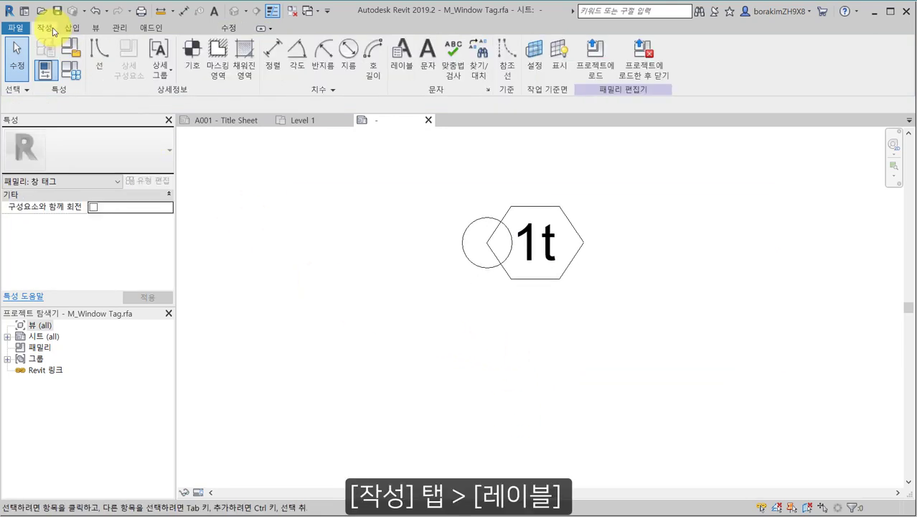
click(396, 68)
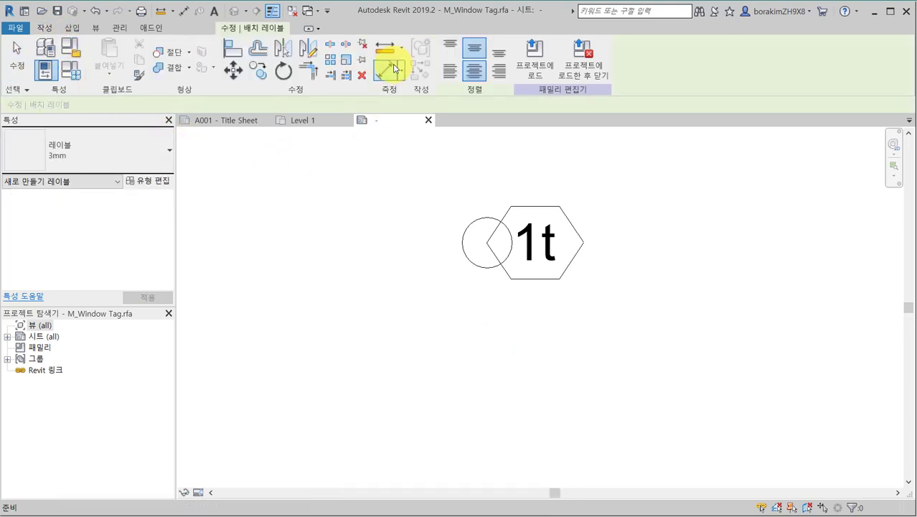
click(448, 373)
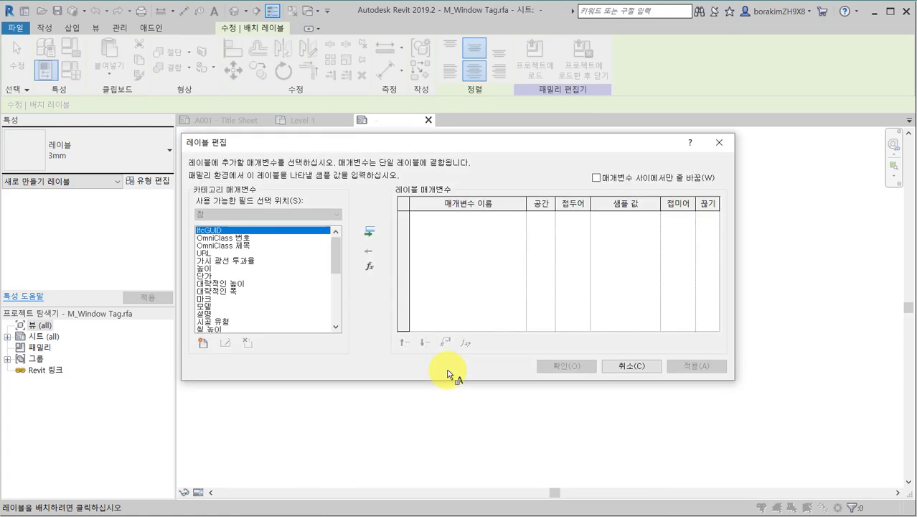
drag(333, 248, 333, 298)
click(238, 306)
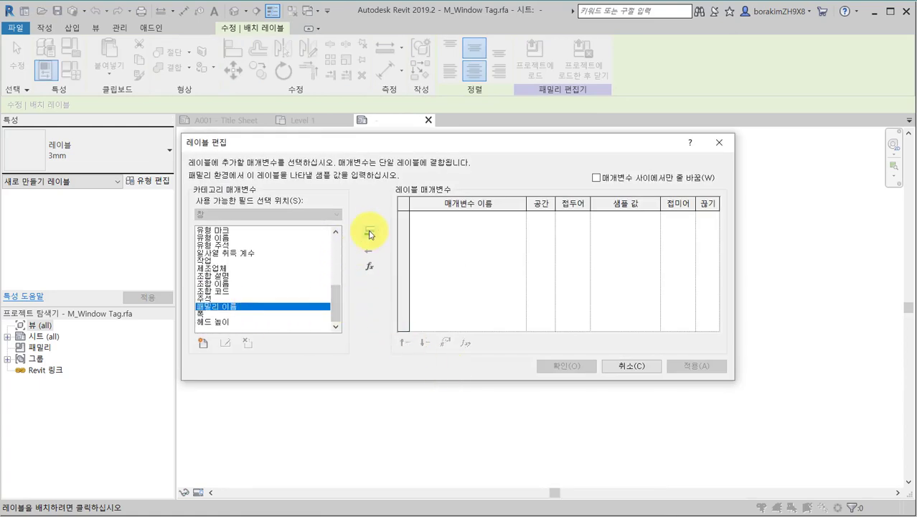
click(369, 232)
click(559, 366)
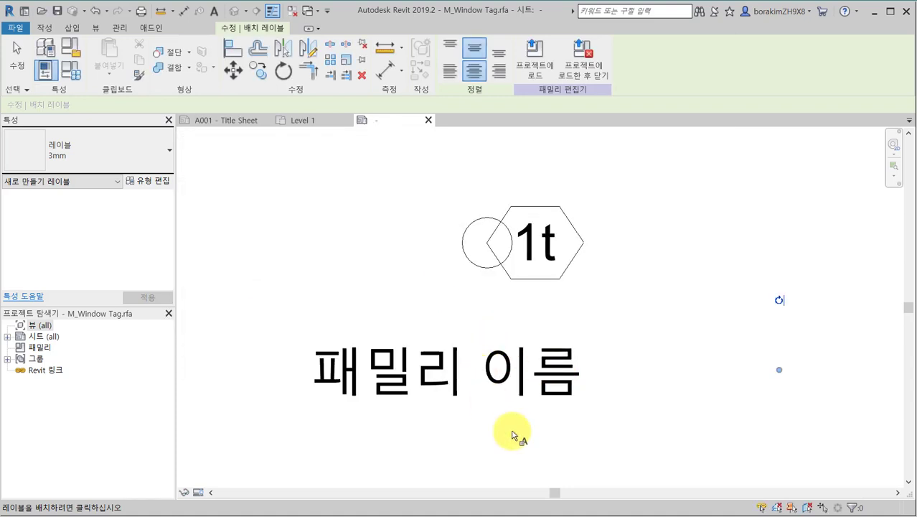
- Move the family name label closer to the hexagon, roughly centred beneath it
key(Escape)
click(517, 399)
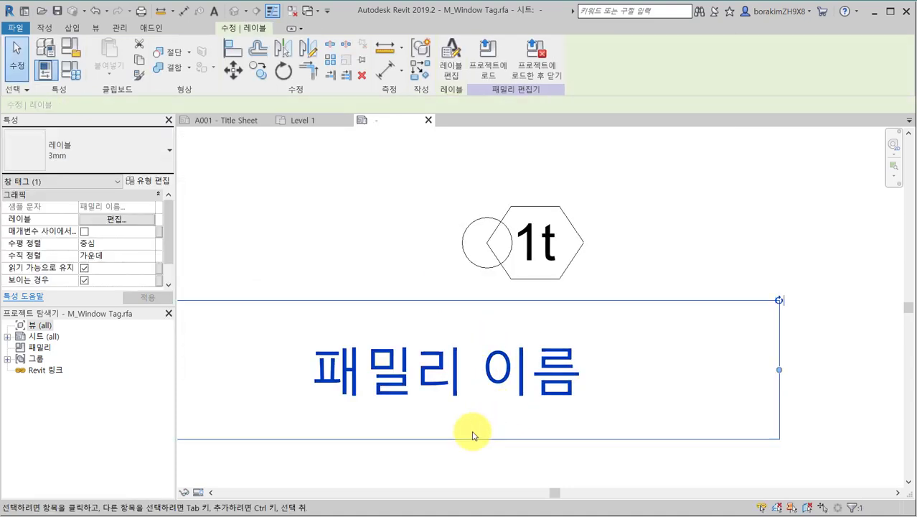
drag(459, 393, 542, 365)
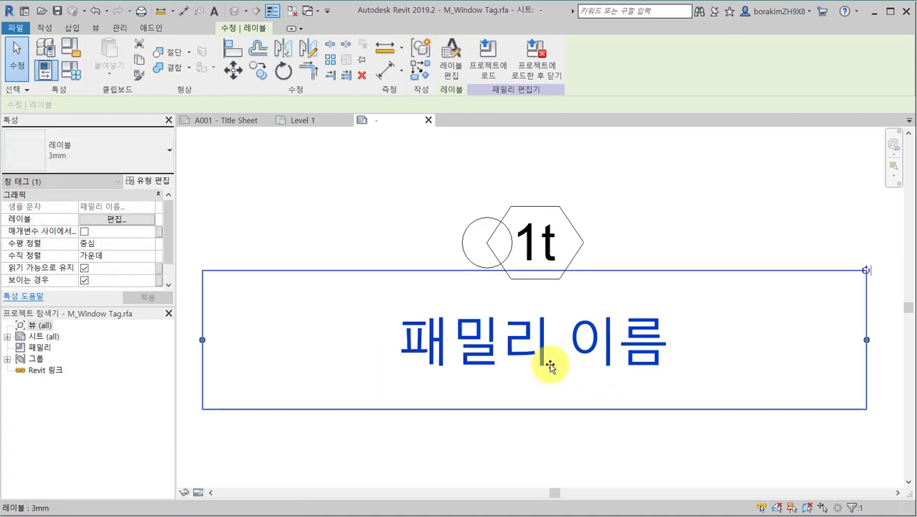
click(491, 452)
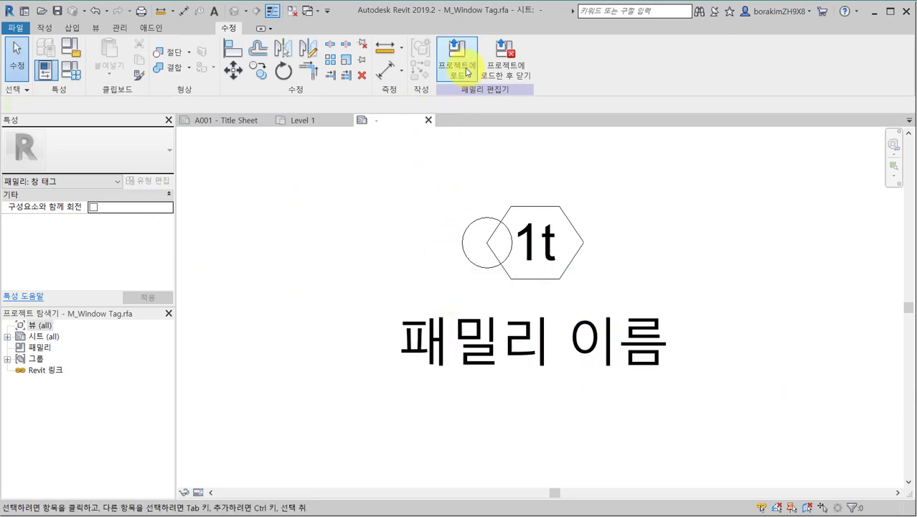
- Reload the window tag family with its separate name label into the project, overwriting the existing version and its parameter values
click(467, 73)
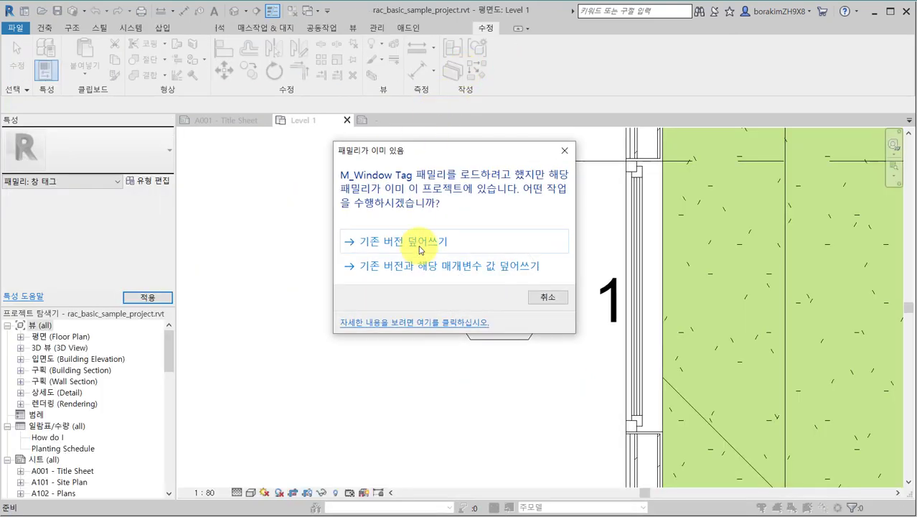
drag(415, 150, 219, 167)
click(229, 284)
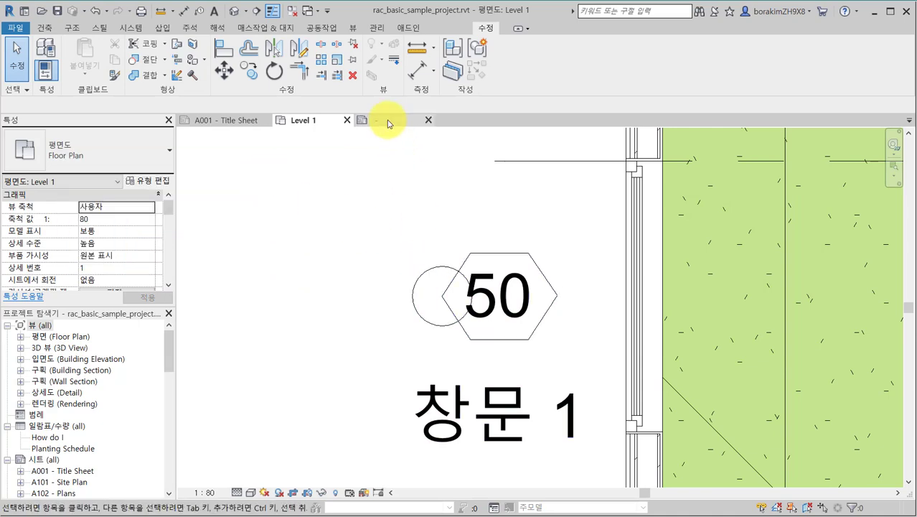
- In the window tag family, place another 3mm label below the family name label, showing a window dimension parameter
click(382, 119)
click(46, 28)
click(402, 56)
scroll(322, 285, down, 1)
middle_drag(322, 286, 364, 192)
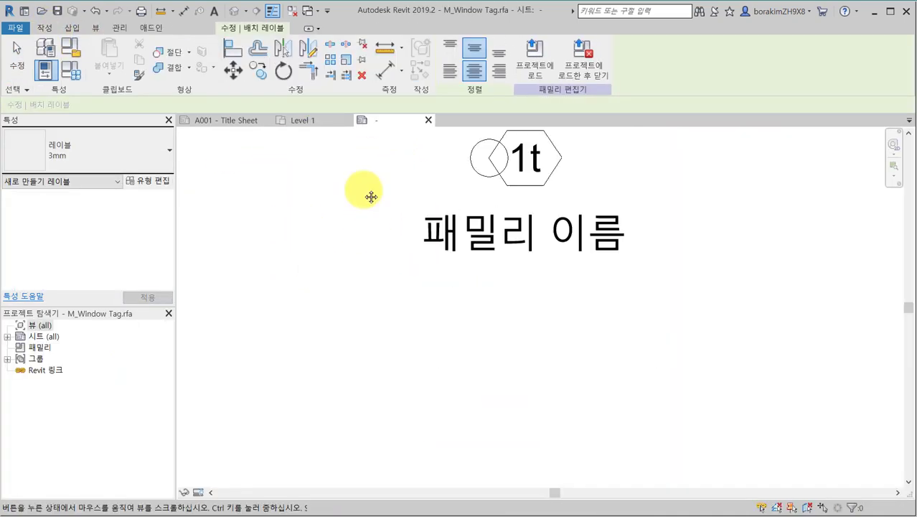
click(480, 349)
drag(337, 271, 338, 306)
click(288, 314)
click(370, 232)
click(551, 362)
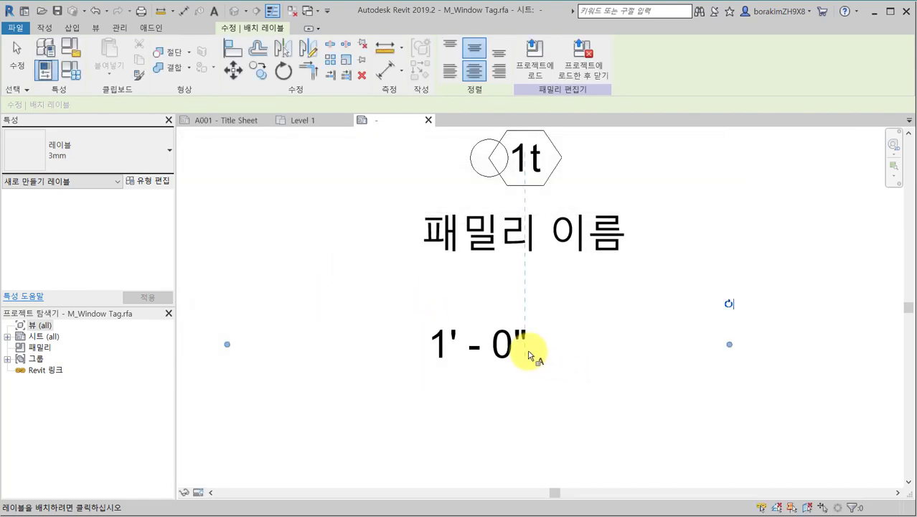
- Move the dimension label closer to the family name label, roughly centred beneath it
key(Escape)
drag(517, 338, 563, 307)
click(554, 400)
middle_drag(556, 401, 550, 415)
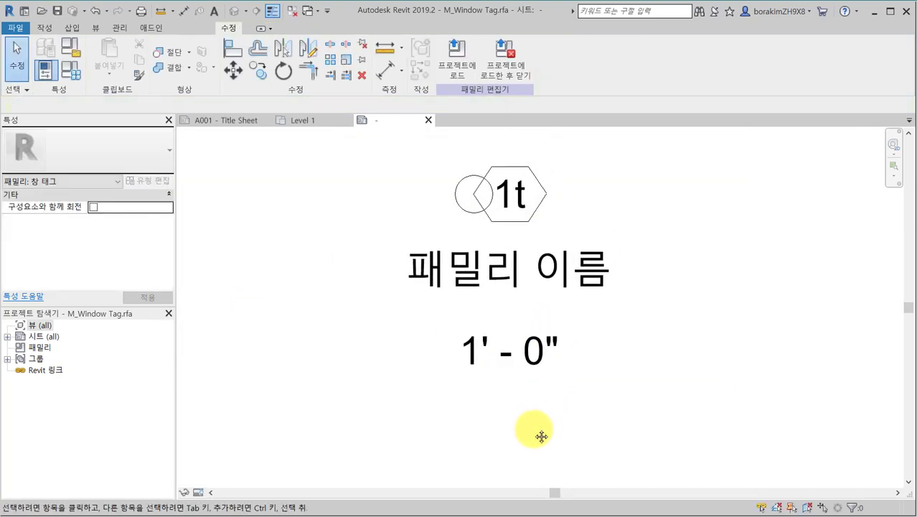
- Reload the window tag family with the added dimension label into the project, overwriting the existing version
click(456, 59)
click(521, 381)
scroll(304, 268, down, 2)
middle_drag(304, 269, 323, 239)
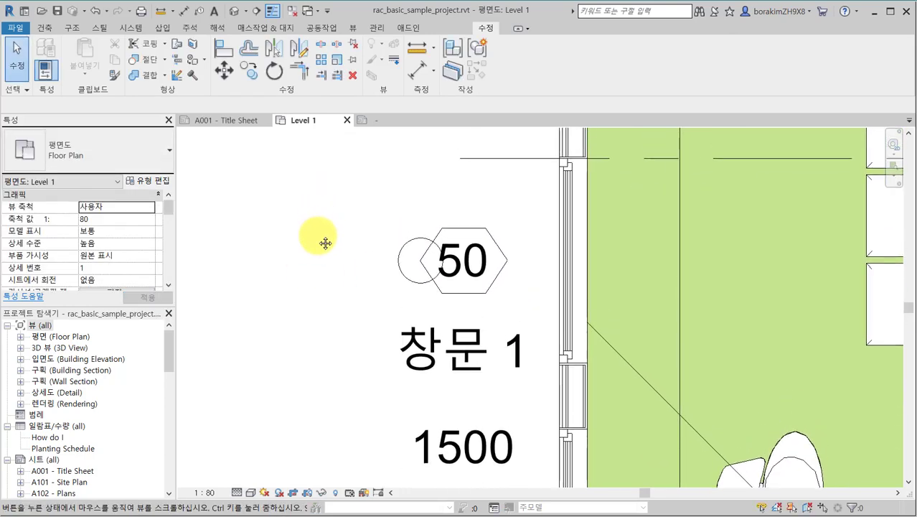
- Select the tagged window and compare its dimension property with the value shown by the tag's new label
click(562, 215)
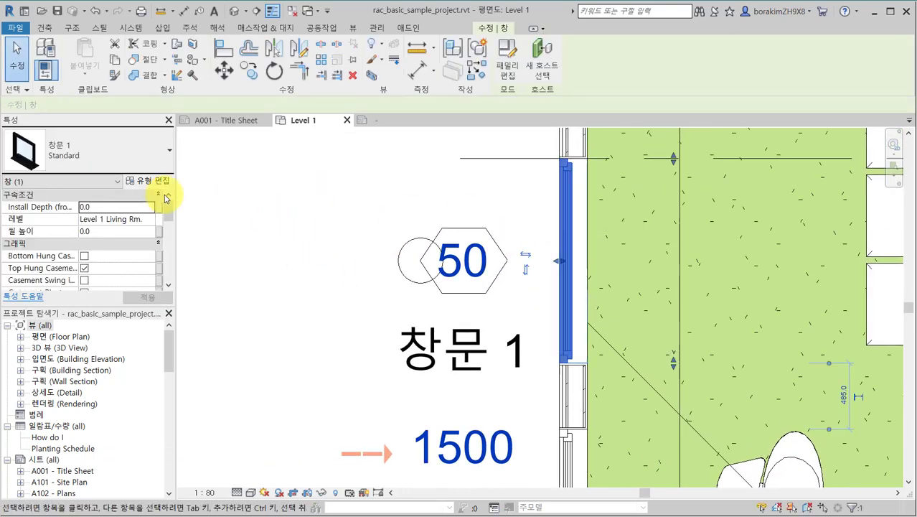
drag(167, 203, 169, 245)
click(132, 256)
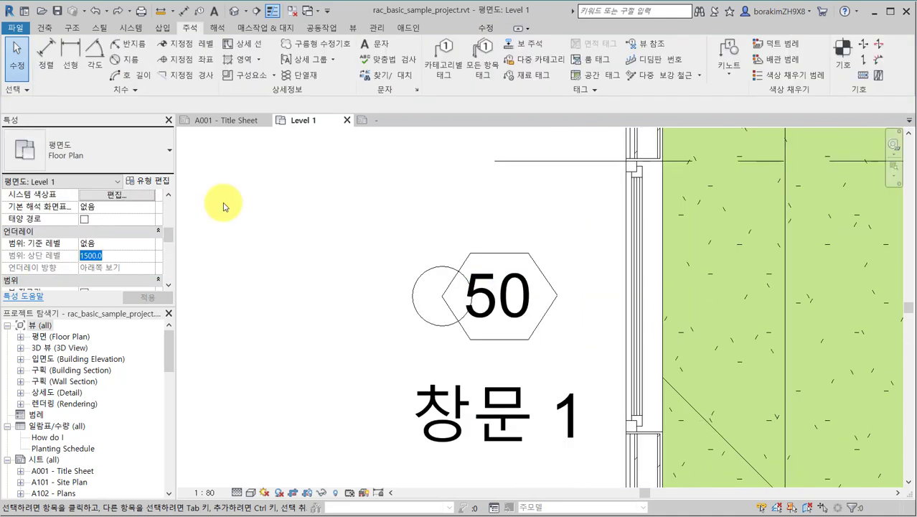
- Tag the untagged window farther down the same exterior wall with Tag by Category, using a horizontal tag with a leader
scroll(245, 221, down, 3)
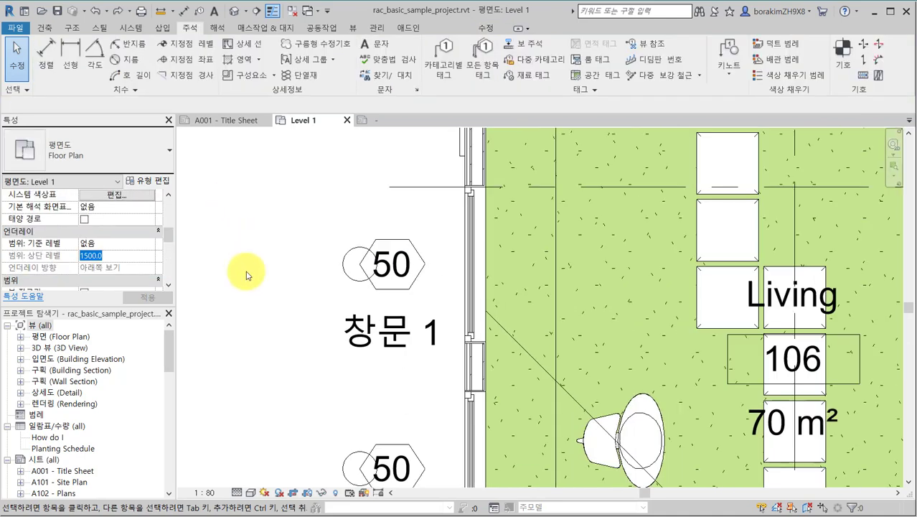
mouse_move(245, 272)
middle_down()
mouse_move(299, 194)
mouse_move(302, 140)
middle_up()
middle_drag(346, 355, 344, 129)
middle_drag(347, 451, 353, 192)
scroll(377, 319, up, 1)
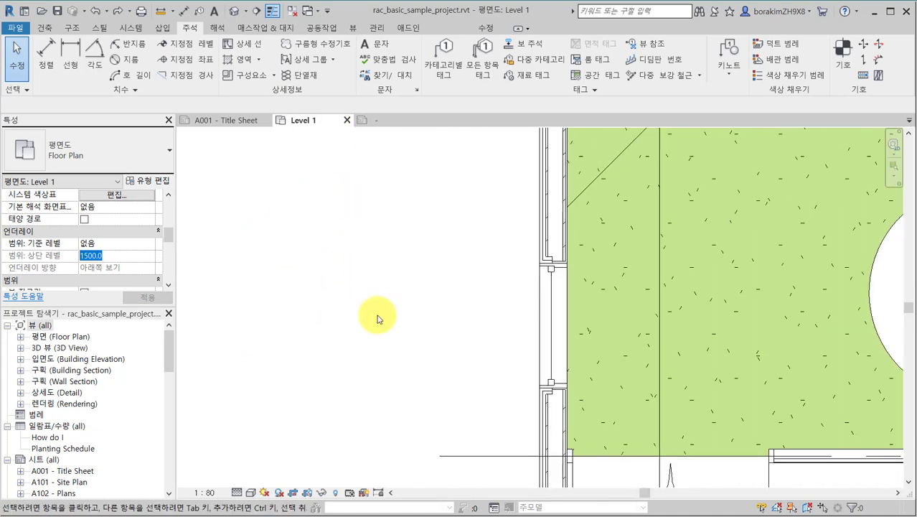
click(442, 61)
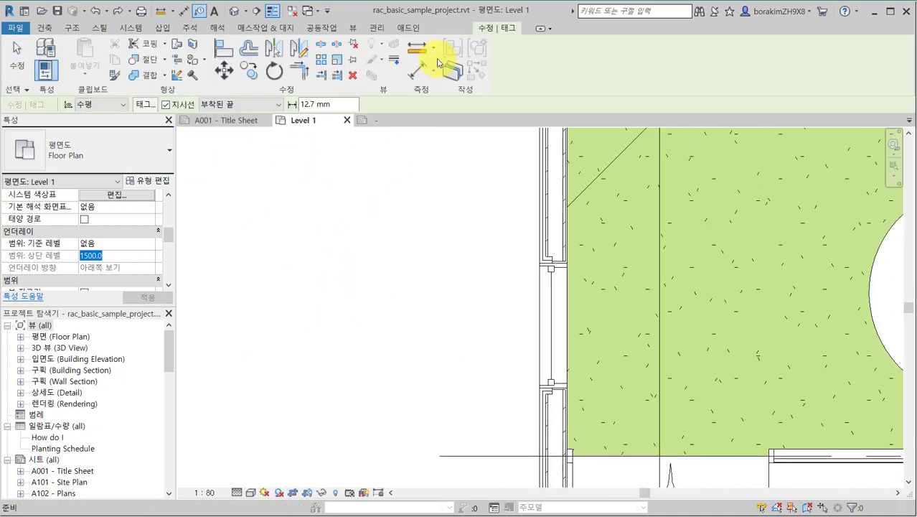
click(534, 335)
middle_drag(532, 327, 508, 311)
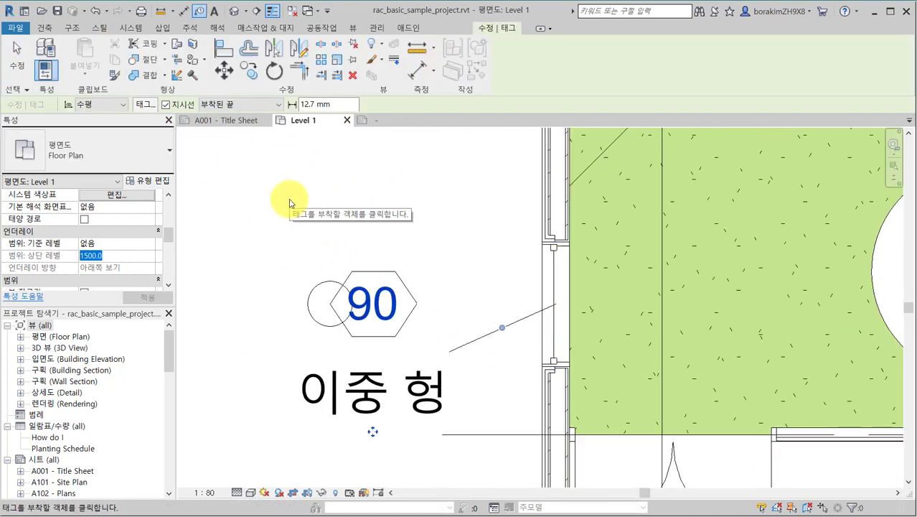
key(Escape)
key(Escape)
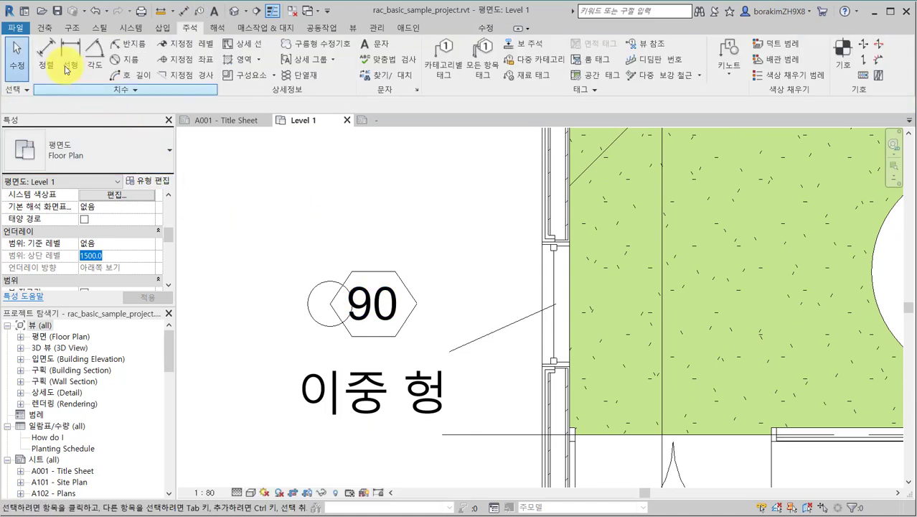
- Create a new family from the 미터법 창 태그.rft (Metric Window Tag) template in the 주석 (Annotation) template folder
click(22, 32)
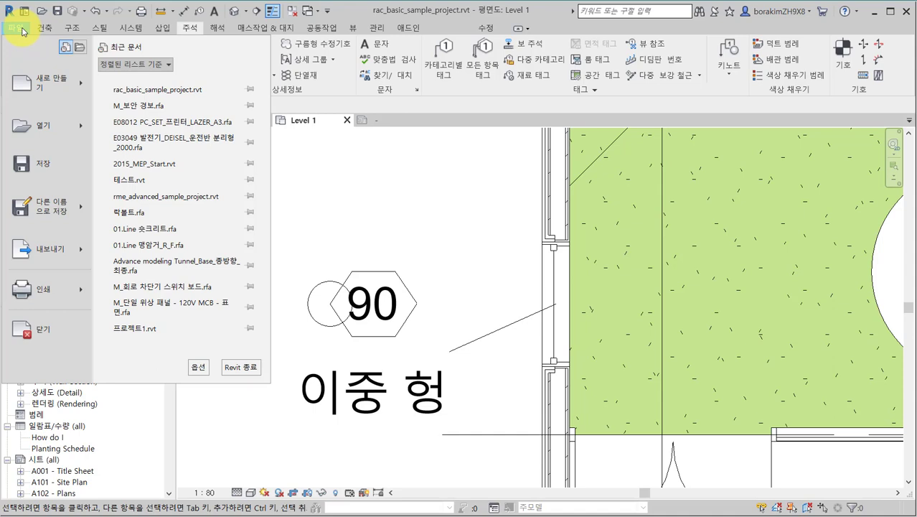
mouse_move(74, 93)
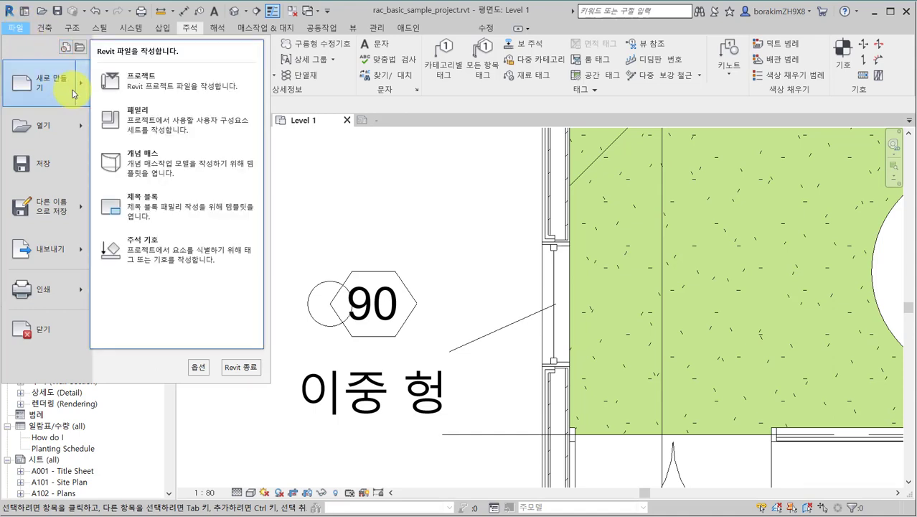
click(230, 128)
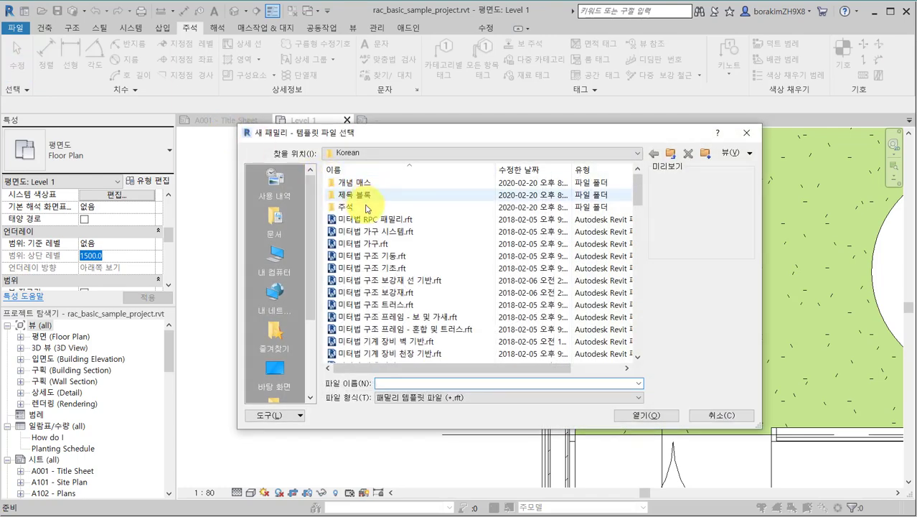
double_click(425, 214)
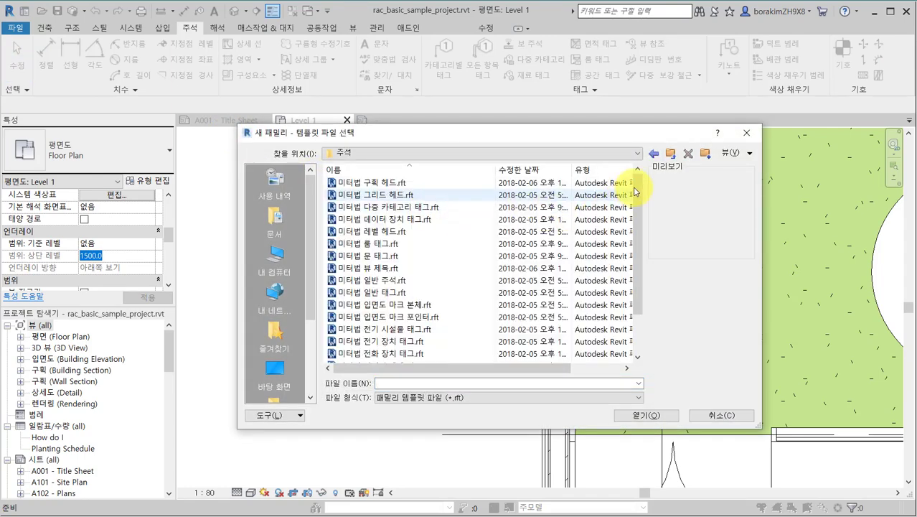
drag(635, 189, 640, 242)
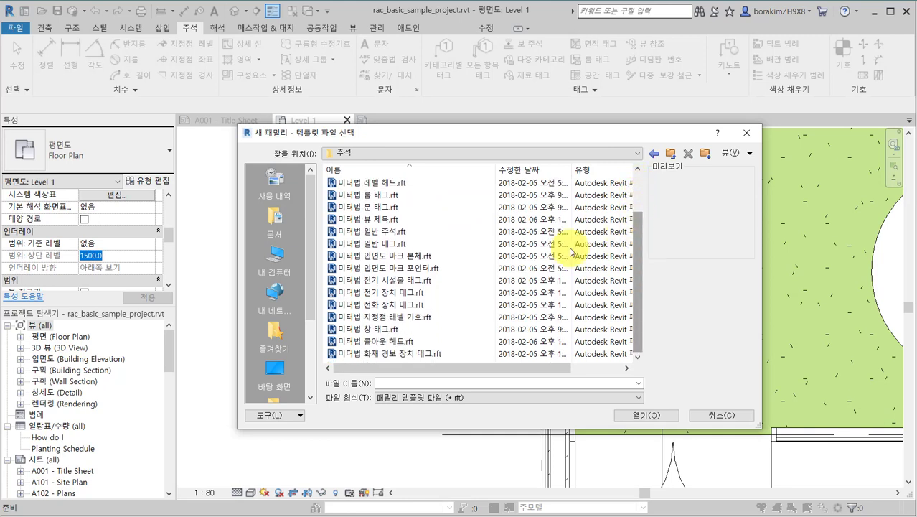
click(482, 248)
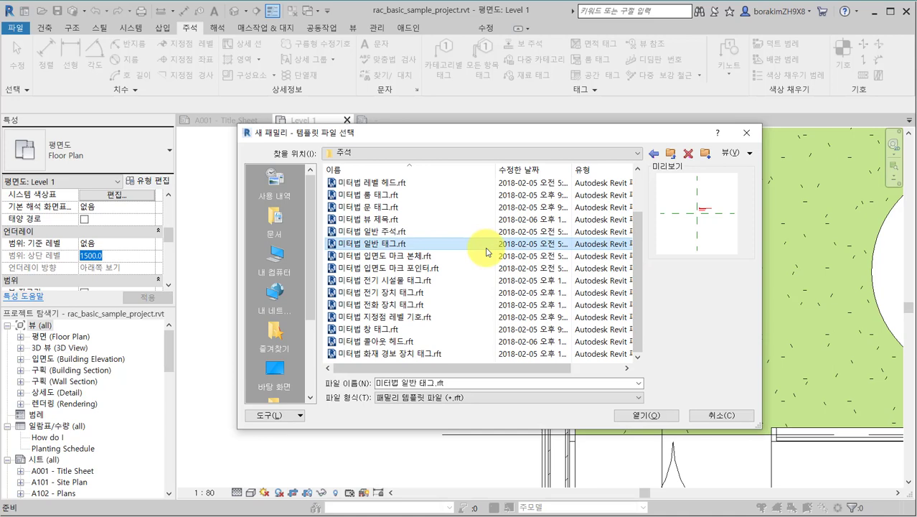
click(474, 233)
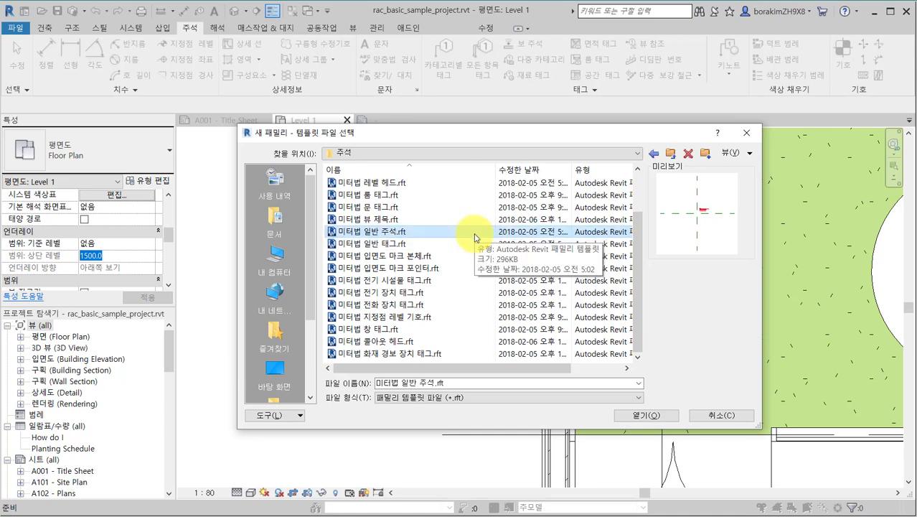
click(452, 328)
double_click(452, 329)
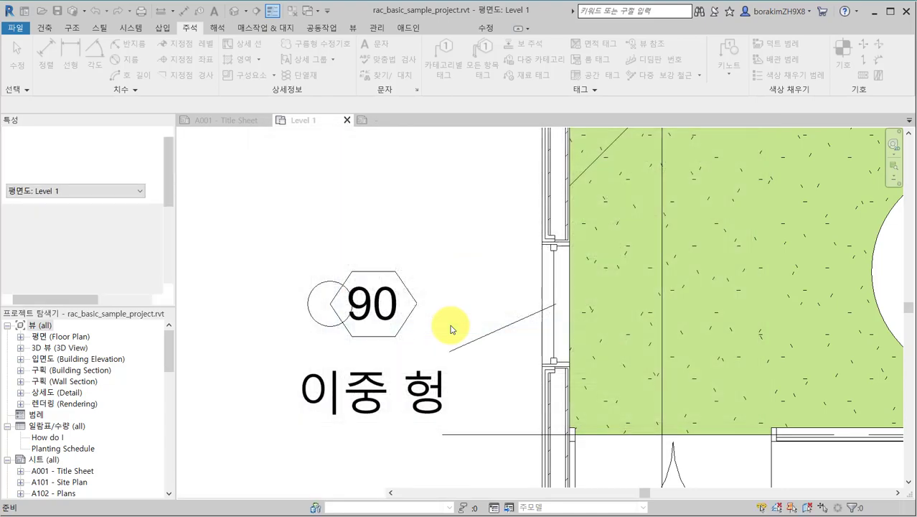